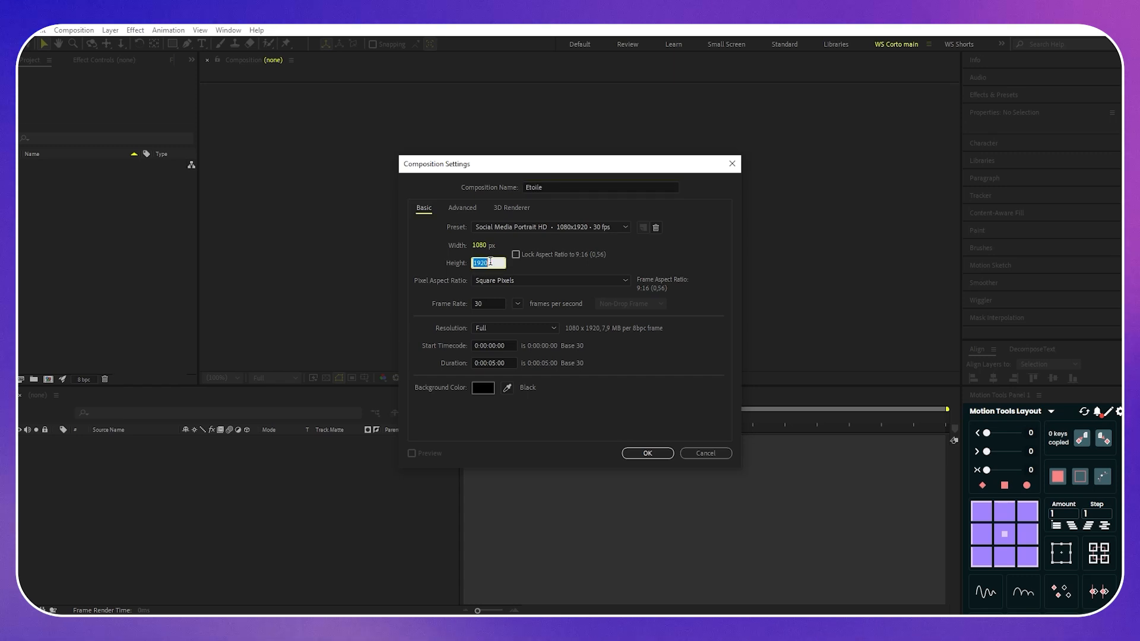
Set the height of the Etoile composition to 1080 px and create it
text(80)
click(447, 315)
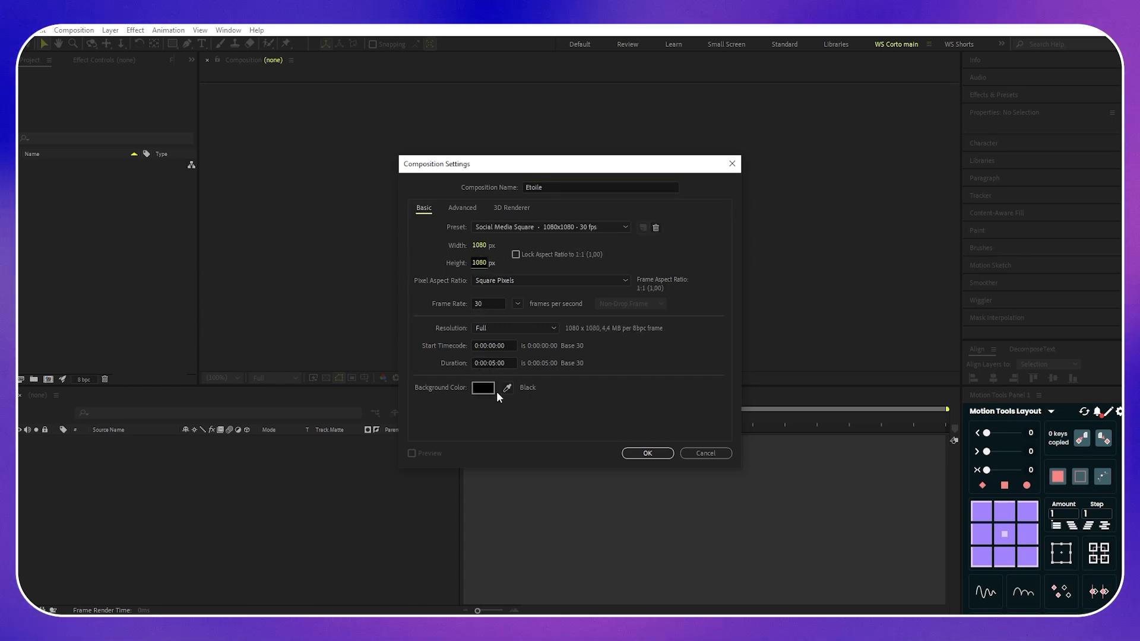
click(646, 453)
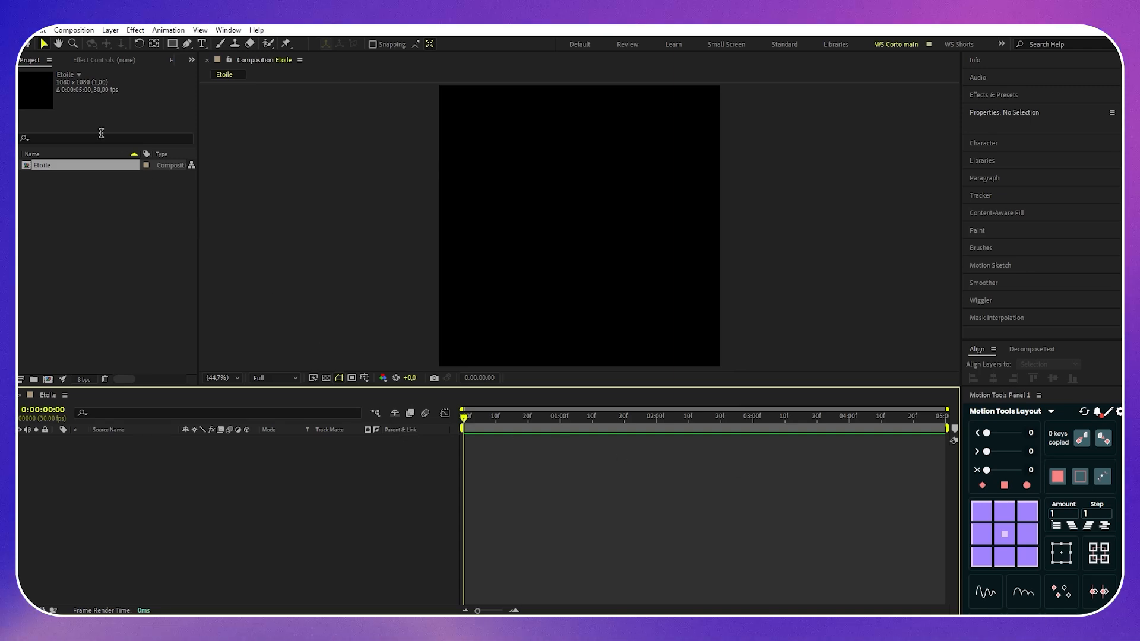
Make sure Center Anchor Point in New Shape Layers is enabled in the general preferences
click(43, 31)
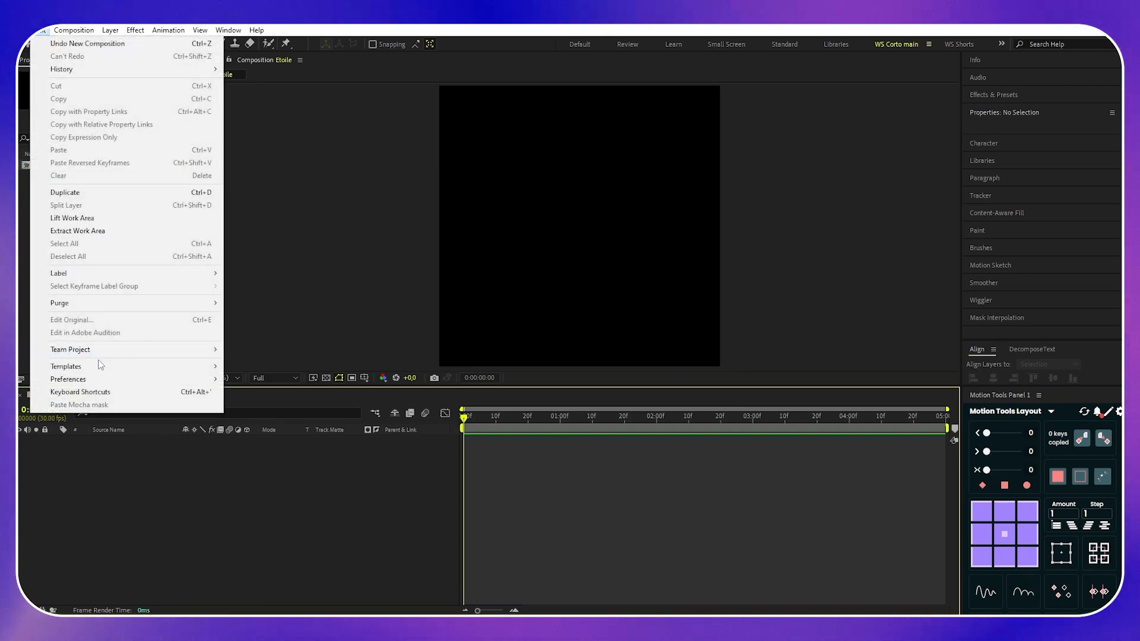
mouse_move(107, 379)
click(254, 380)
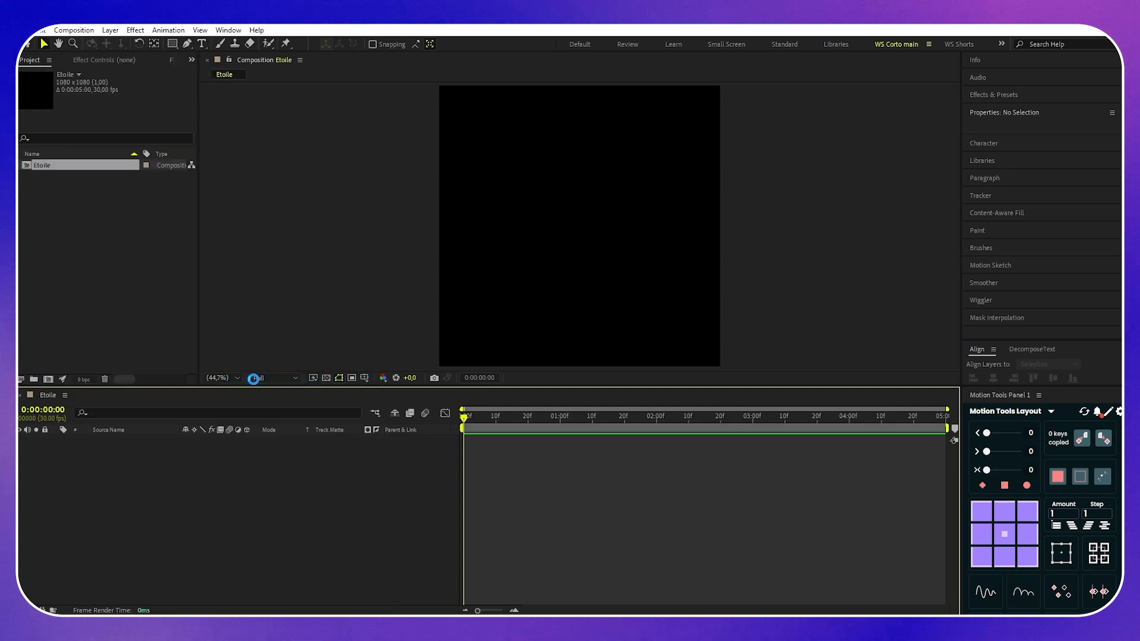
click(352, 250)
click(353, 251)
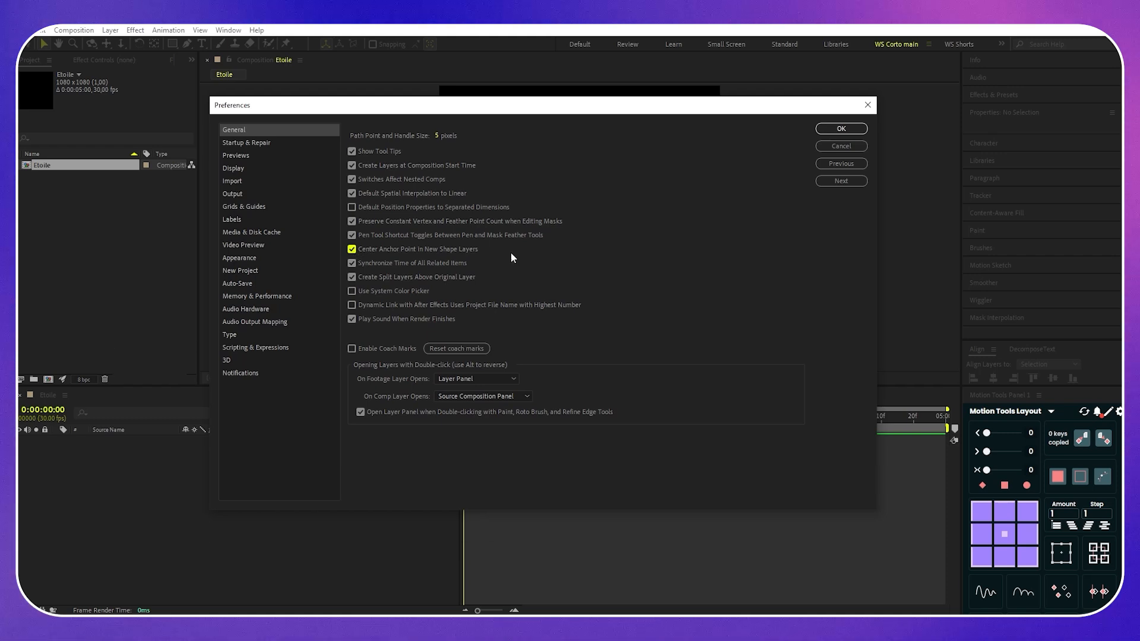
click(840, 129)
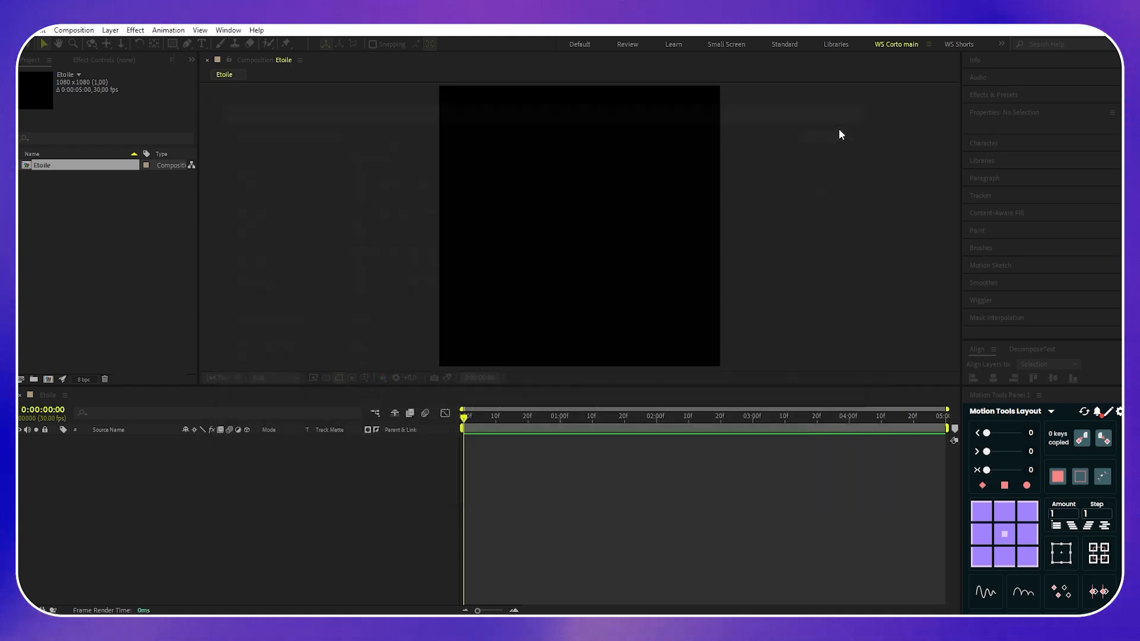
Draw a blue star in the composition with the Star tool, adjusting its number of points to eight while drawing
click(173, 43)
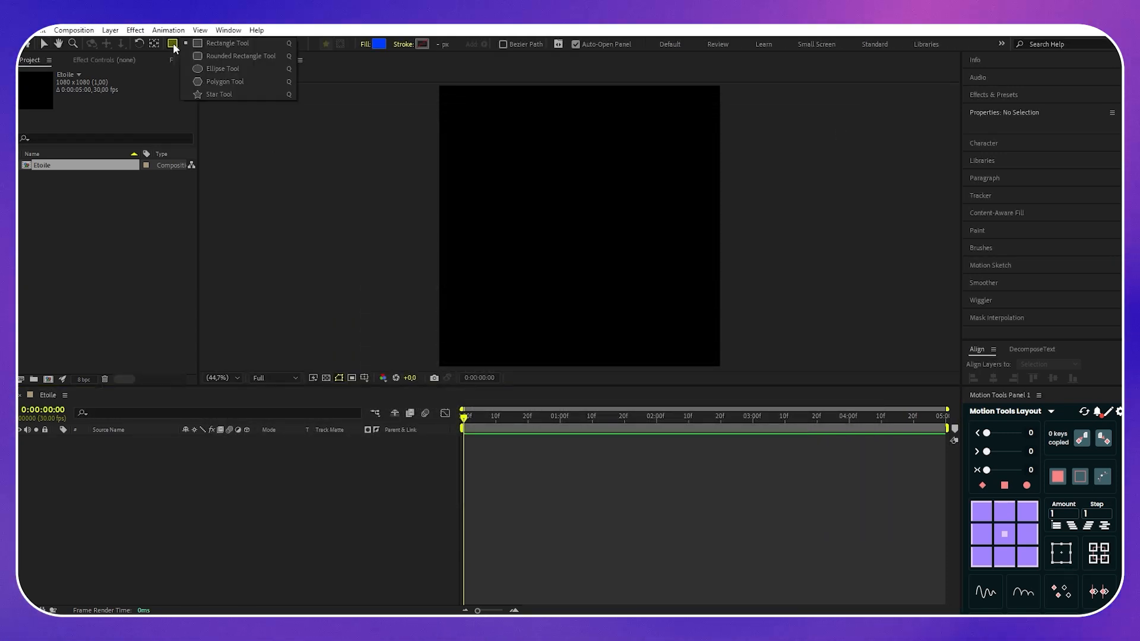
click(219, 94)
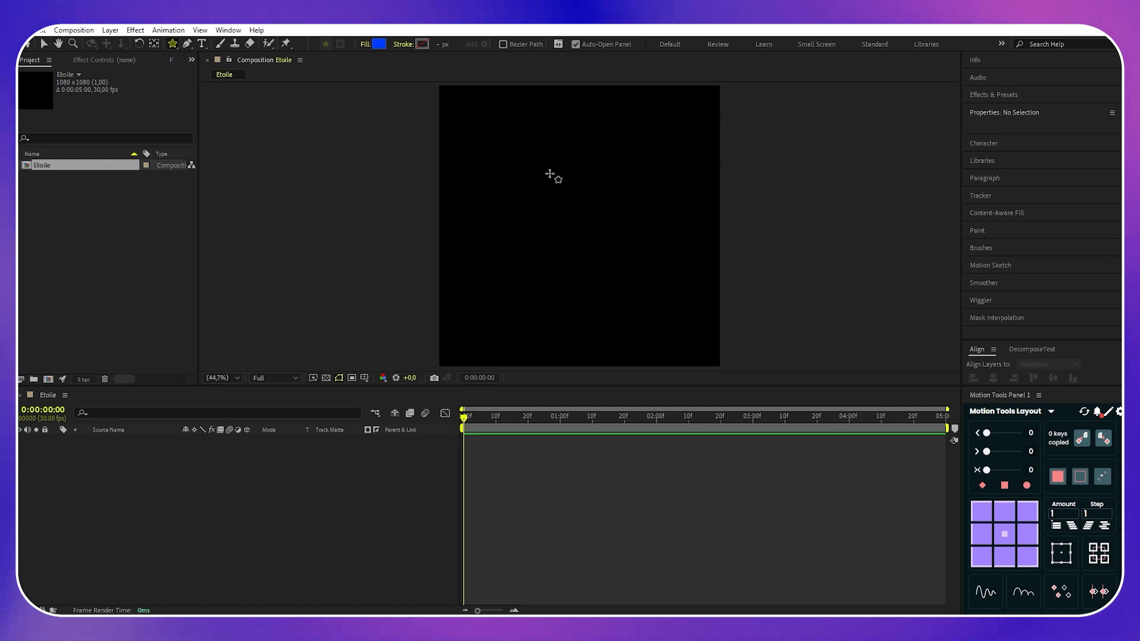
drag(552, 166, 588, 201)
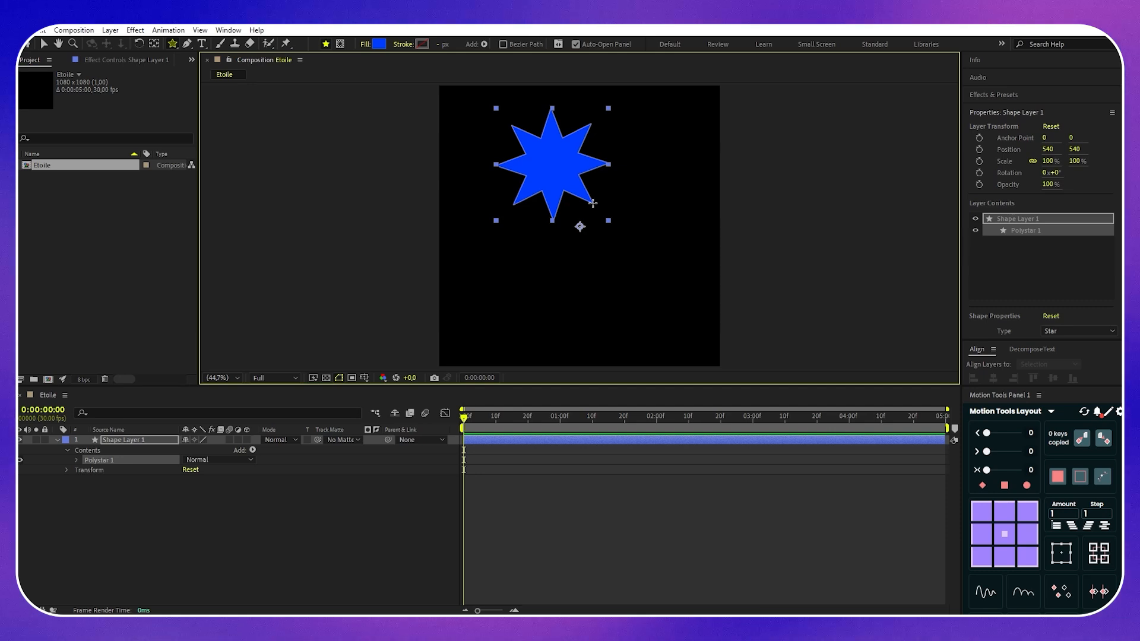
key(Up)
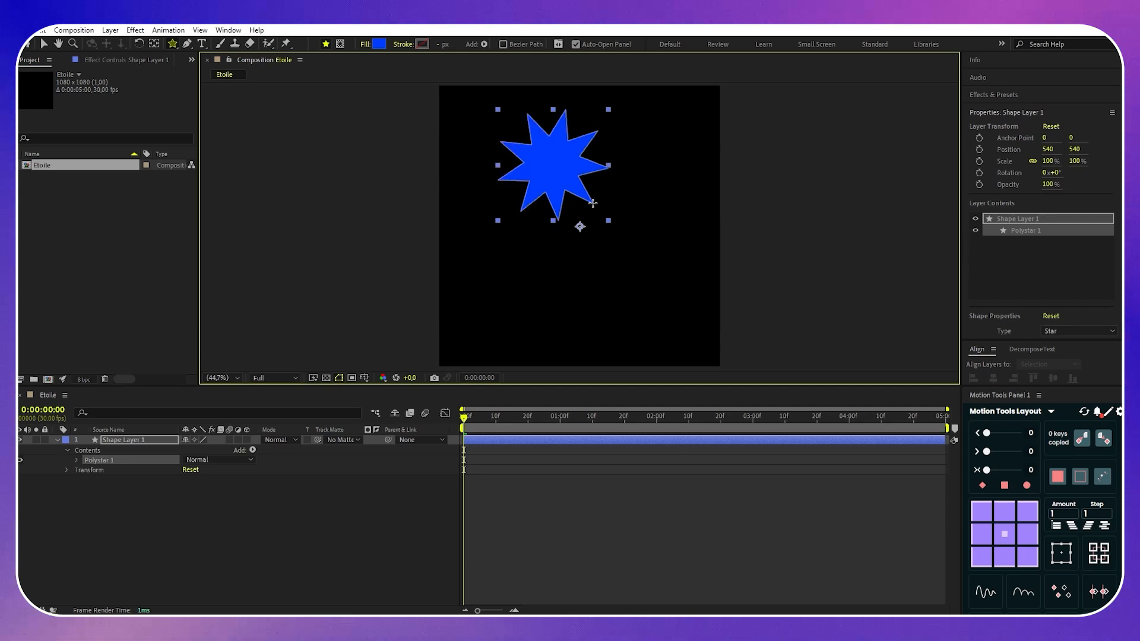
key(Down)
key(Down)
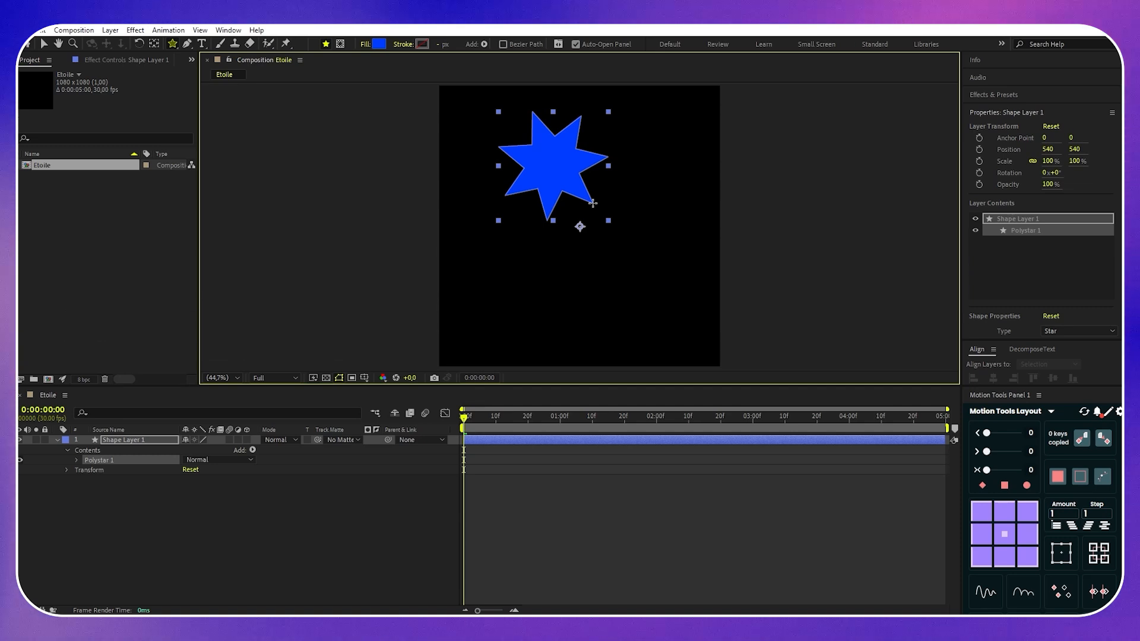
Center the star's anchor point on the shape and align the layer horizontally and vertically to the middle of the composition
key(ctrl+alt+Home)
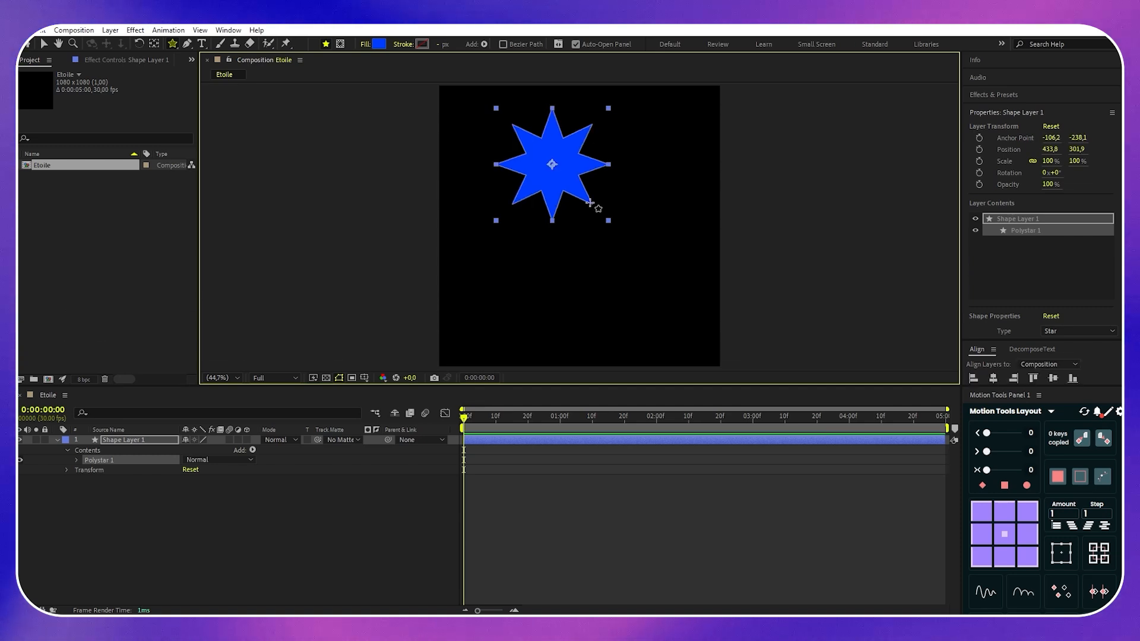
click(993, 378)
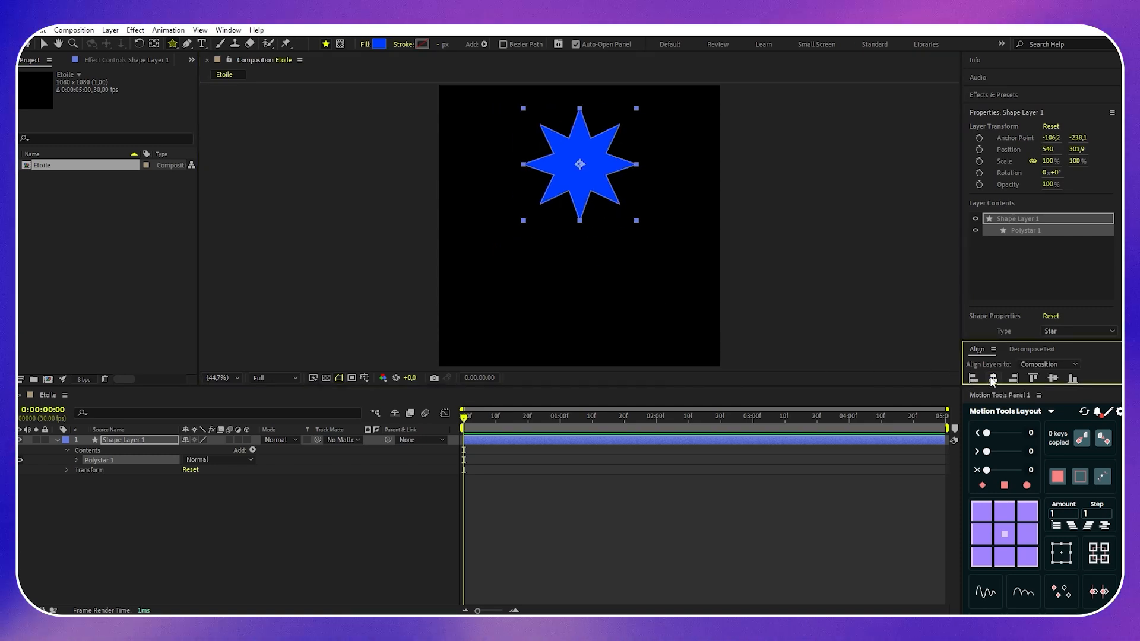
click(1052, 378)
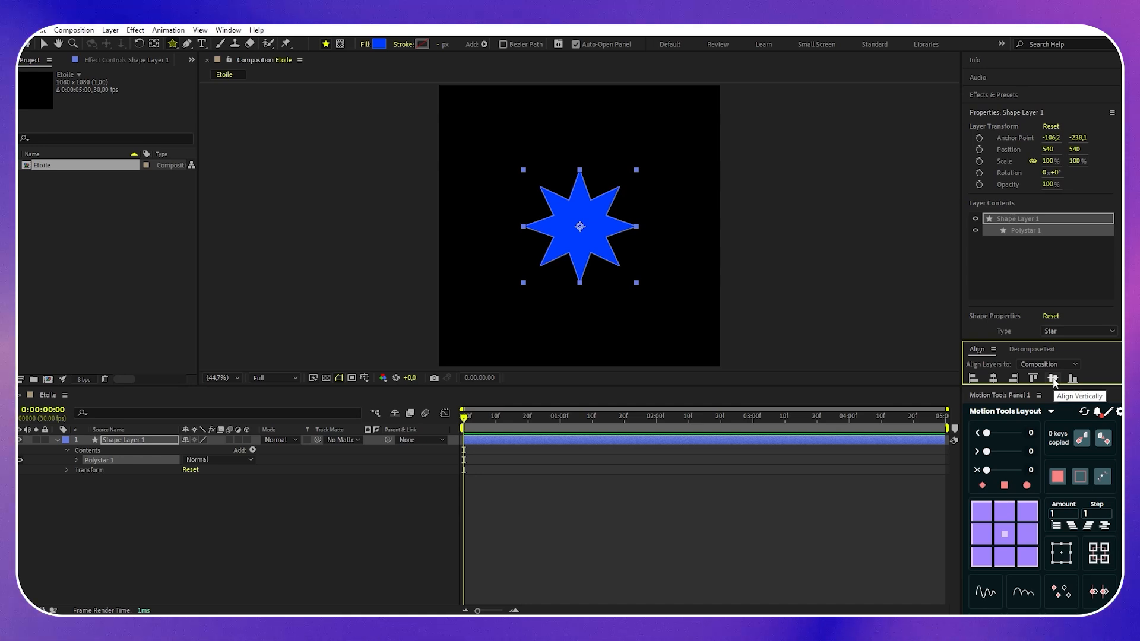
Check the star's path properties and convert Polystar 1 to a Bezier path
click(76, 460)
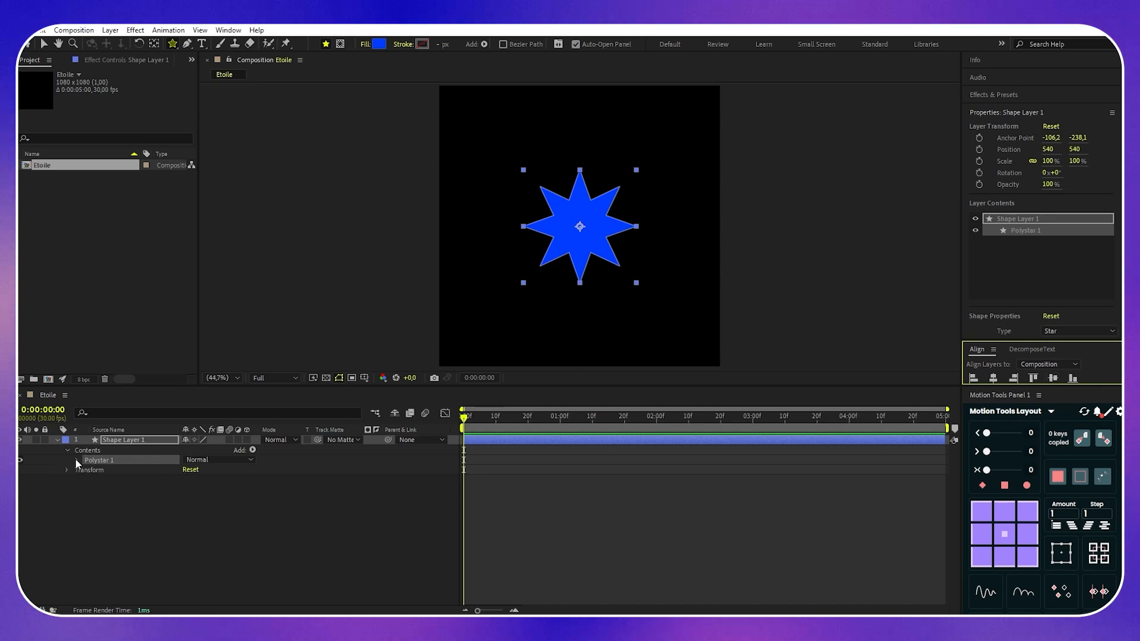
click(87, 469)
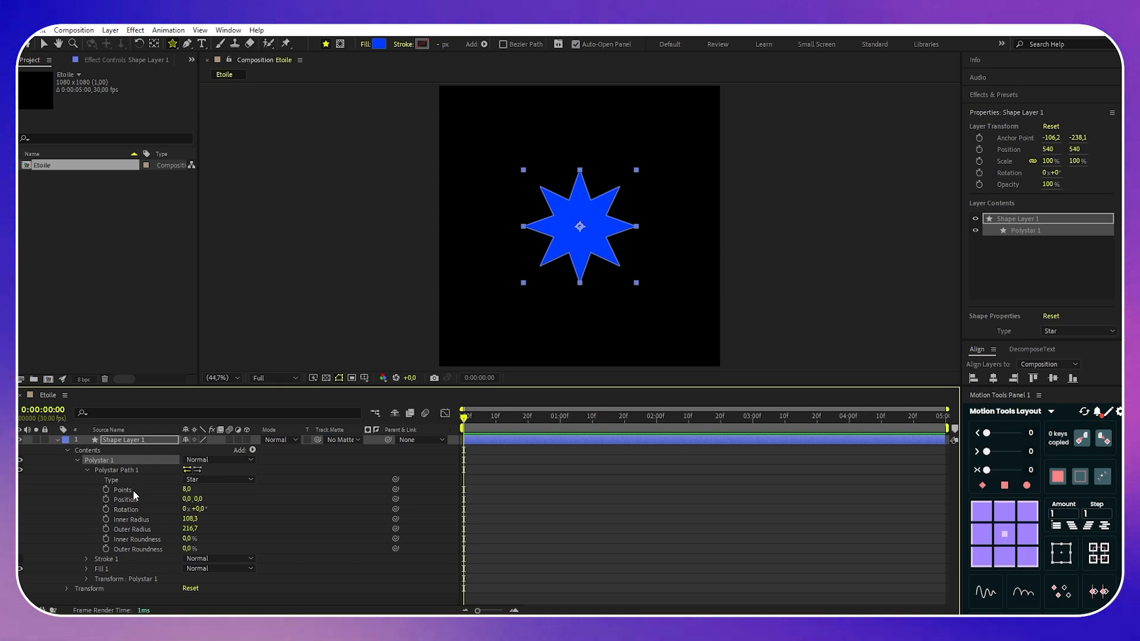
mouse_move(184, 490)
mouse_down()
mouse_move(209, 490)
mouse_move(172, 490)
mouse_up()
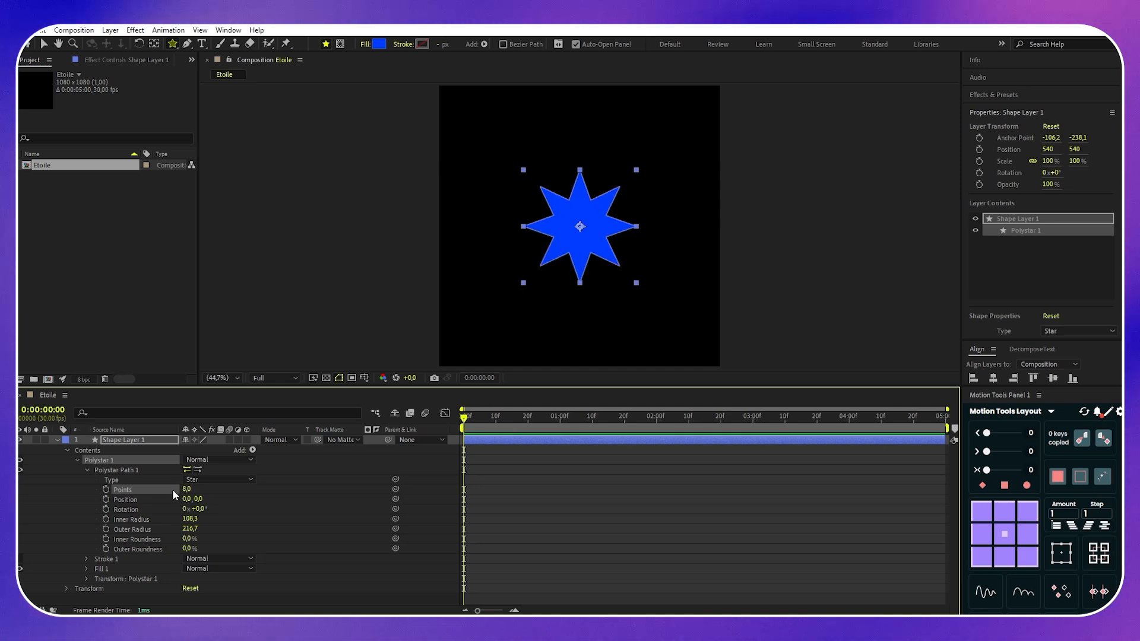
click(77, 460)
right_click(123, 459)
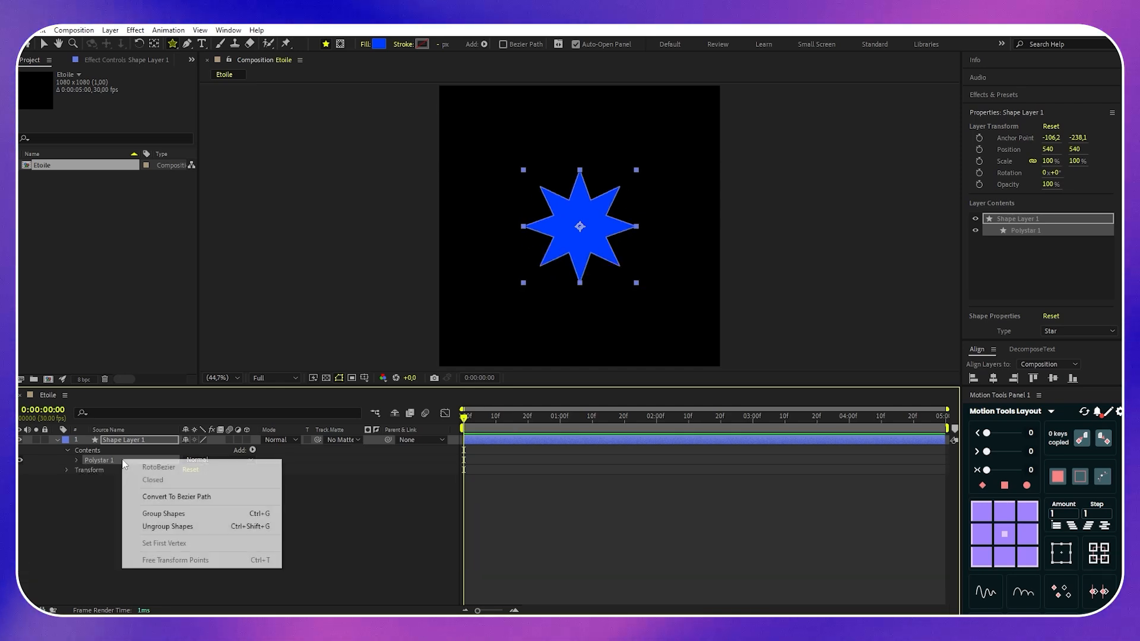
click(159, 499)
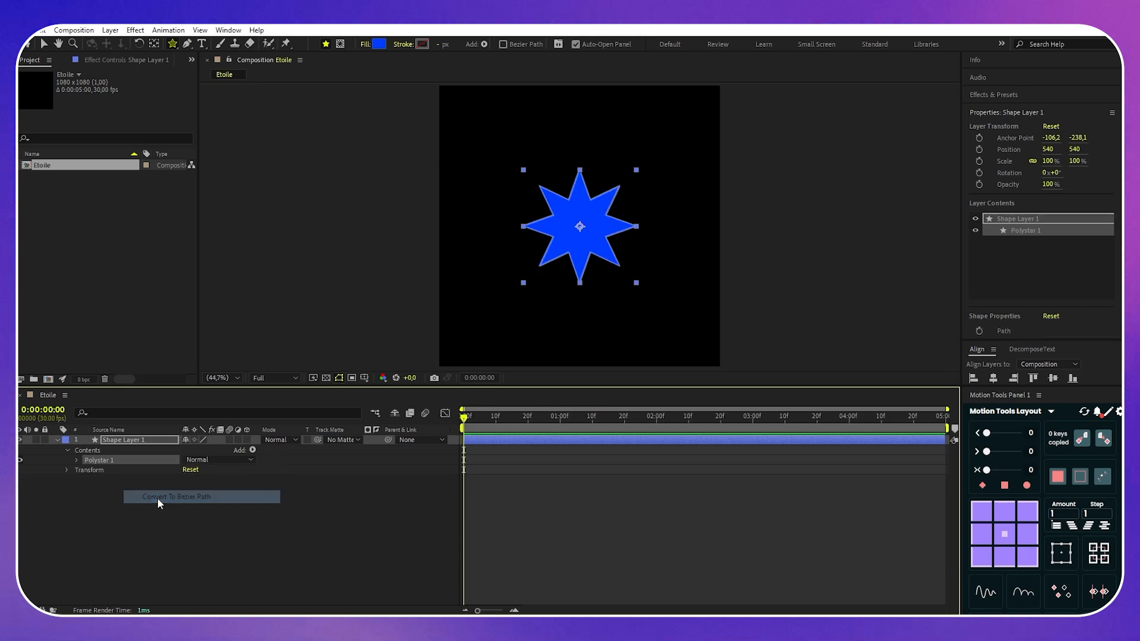
Show the proportional grid and extend the star's right tip outward along the horizontal center line to a grid intersection
click(366, 379)
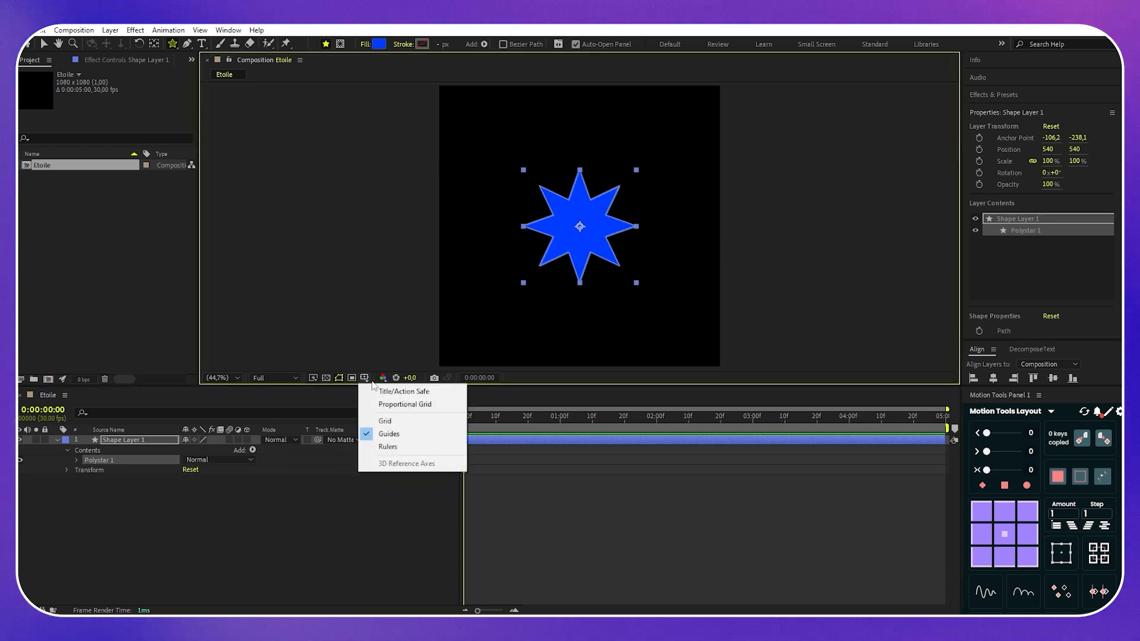
click(392, 405)
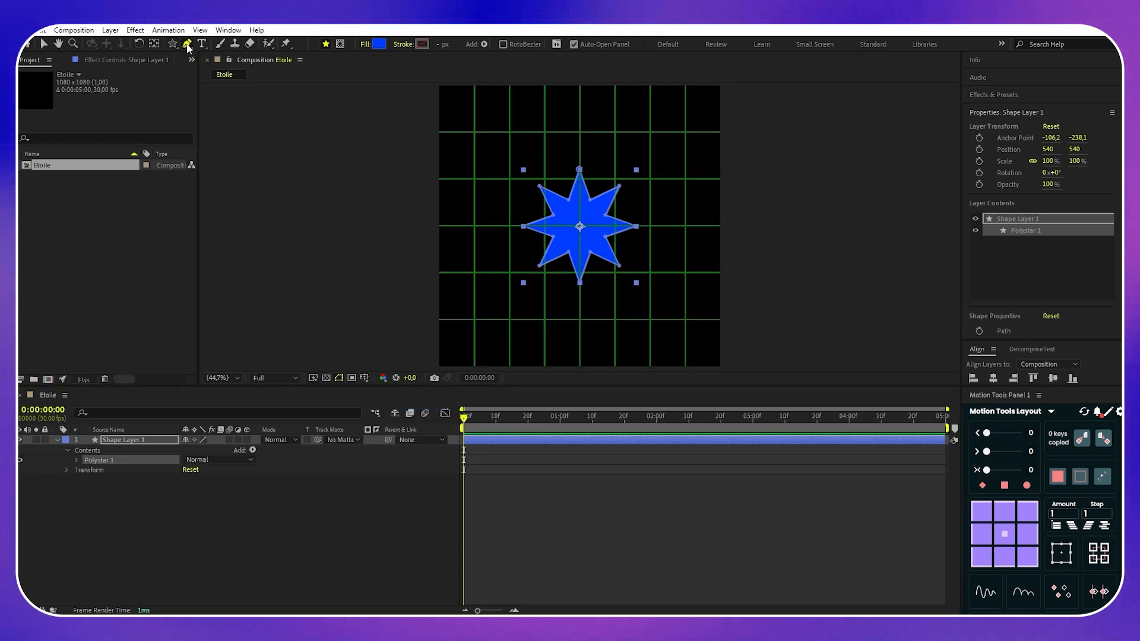
key(slash)
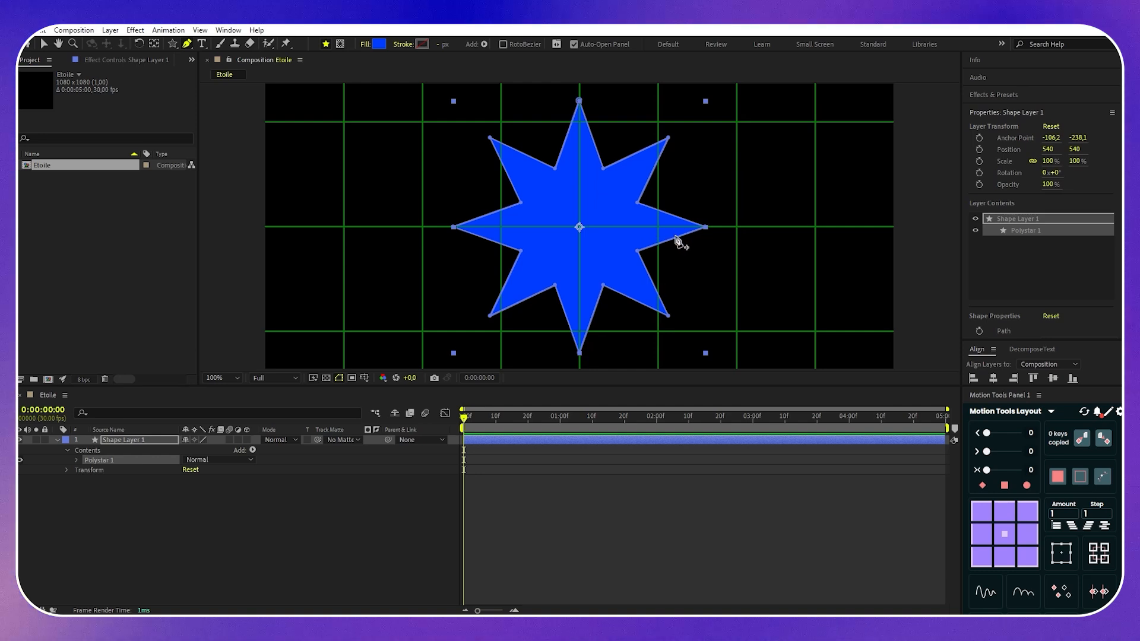
scroll(671, 237, up, 2)
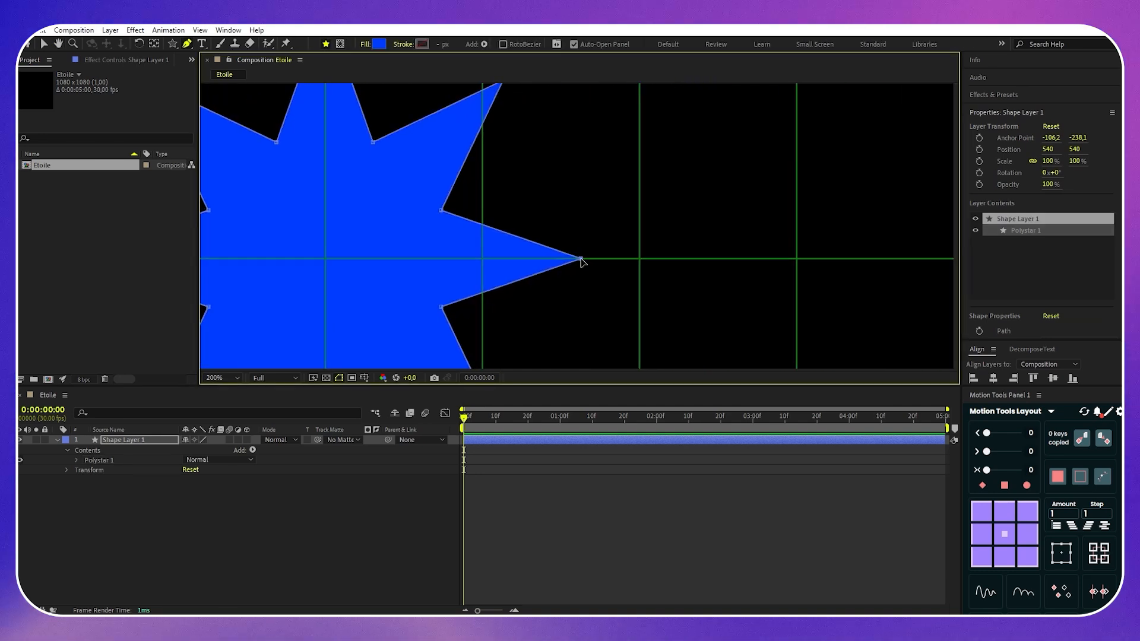
drag(590, 260, 798, 260)
Extend the star's top tip upward and its left tip outward to the matching grid intersections on the center lines
drag(503, 155, 650, 279)
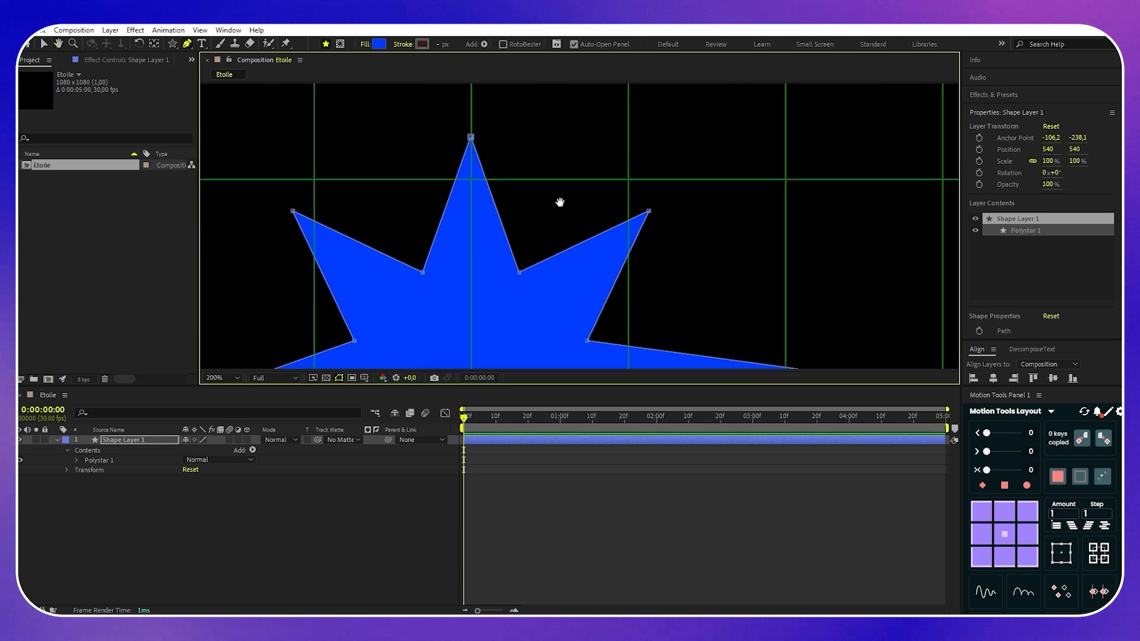
drag(560, 202, 605, 372)
drag(518, 308, 520, 142)
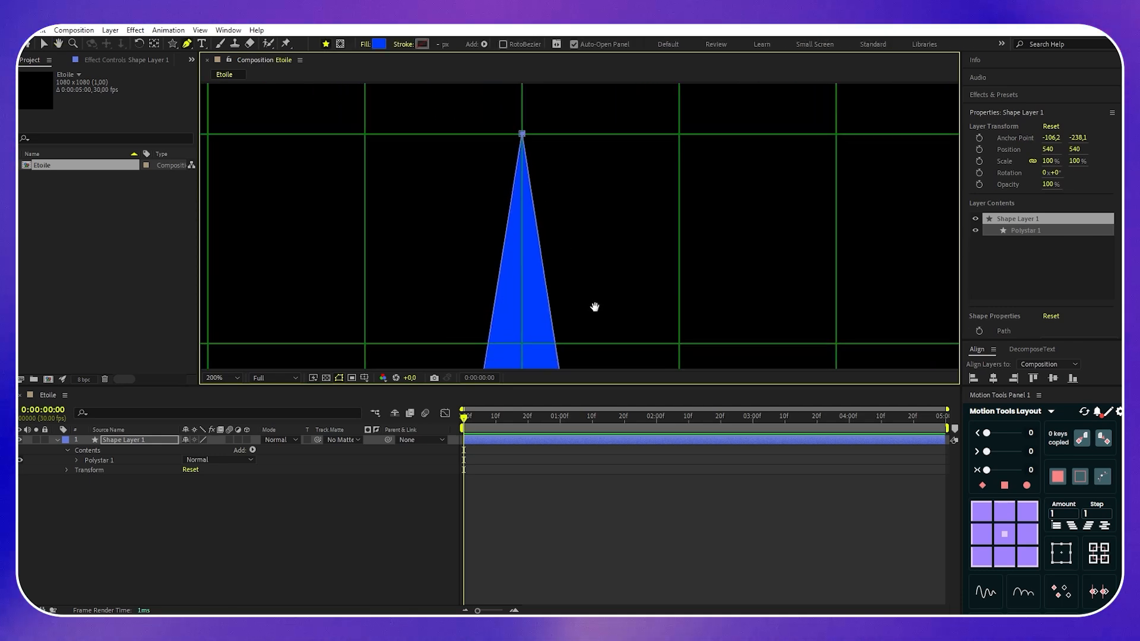
drag(593, 308, 627, 160)
key(g)
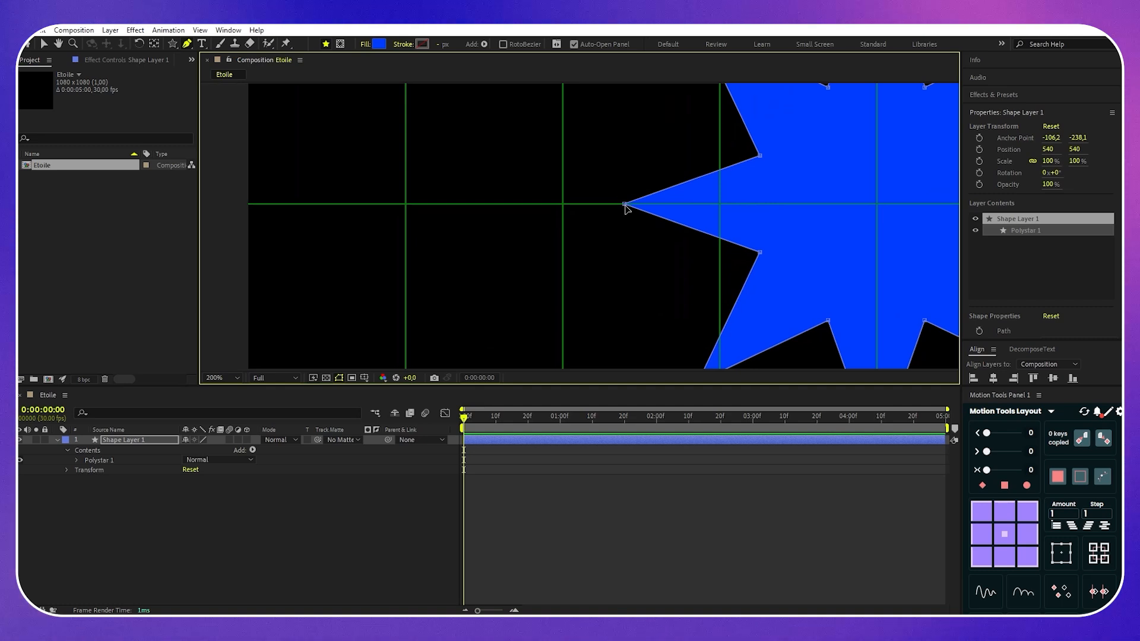
drag(624, 203, 402, 209)
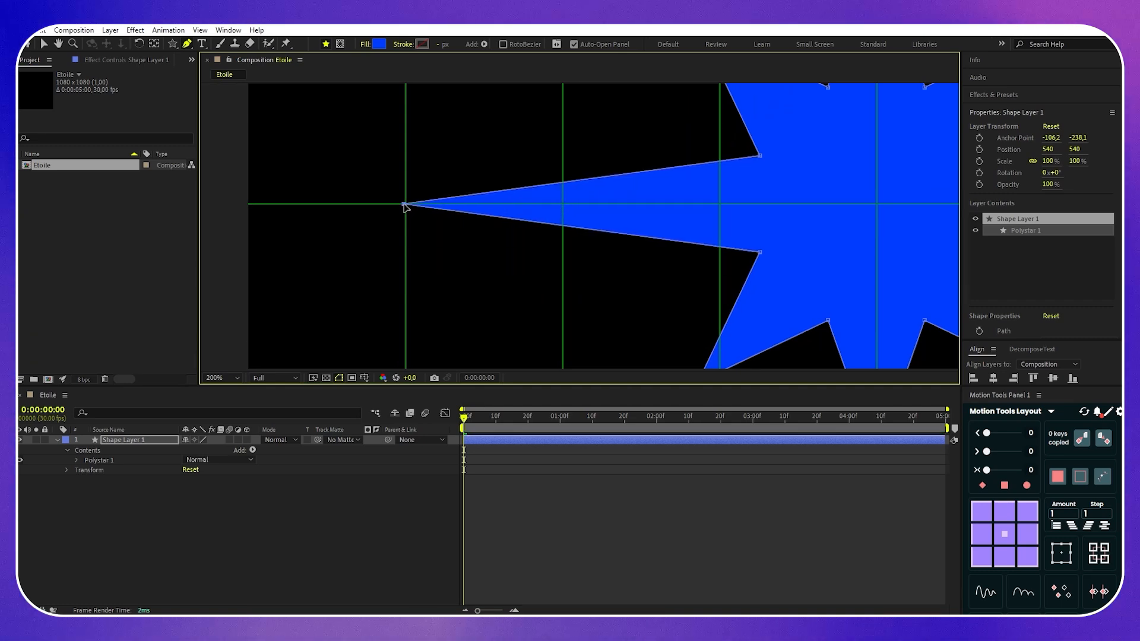
Extend the star's bottom tip down to the grid intersection on the vertical center line and hide the proportional grid
drag(661, 319, 357, 158)
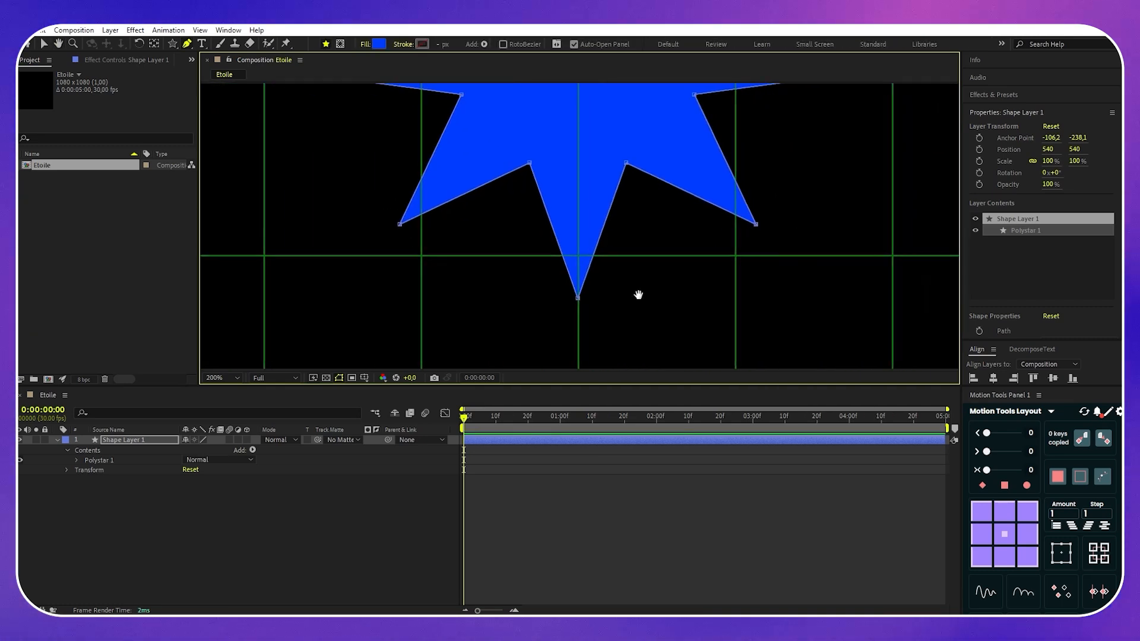
drag(638, 296, 560, 249)
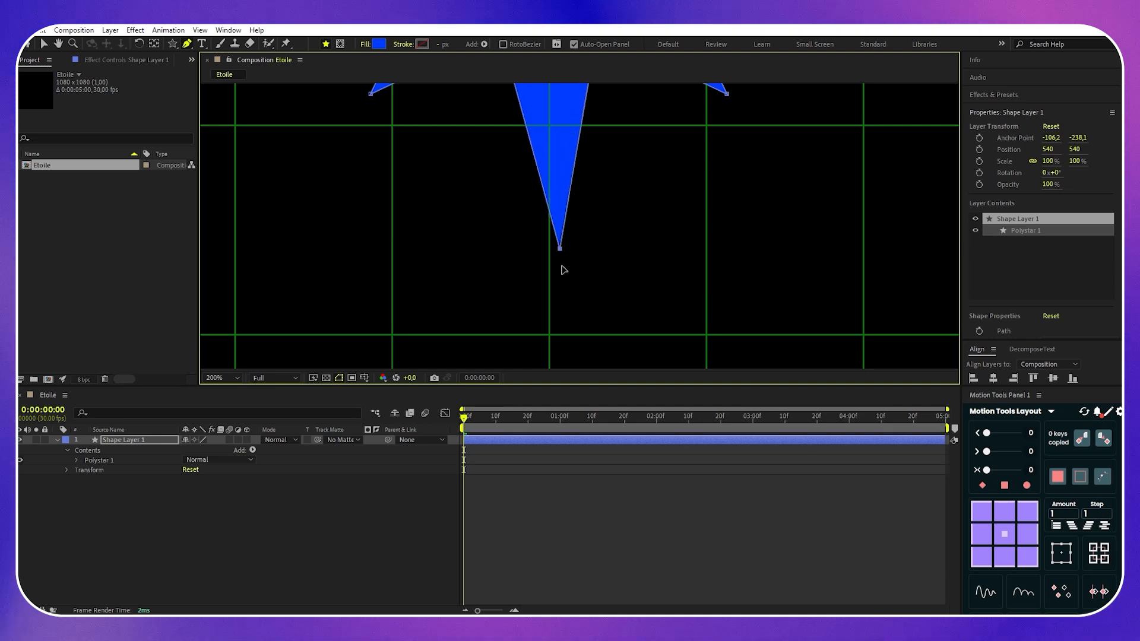
drag(550, 330, 549, 336)
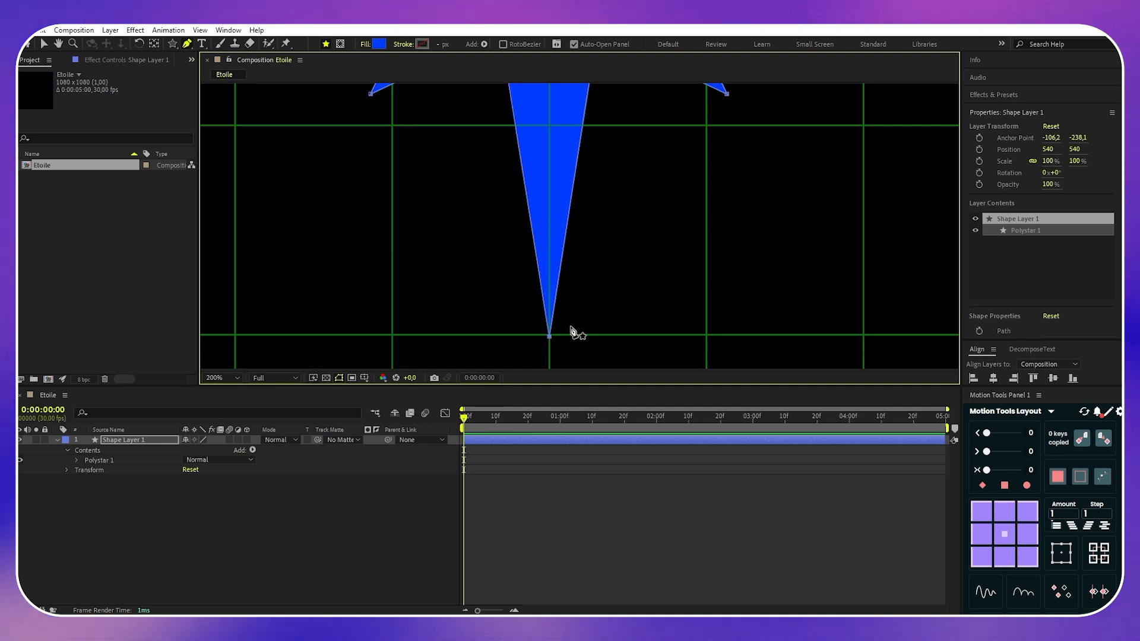
click(228, 379)
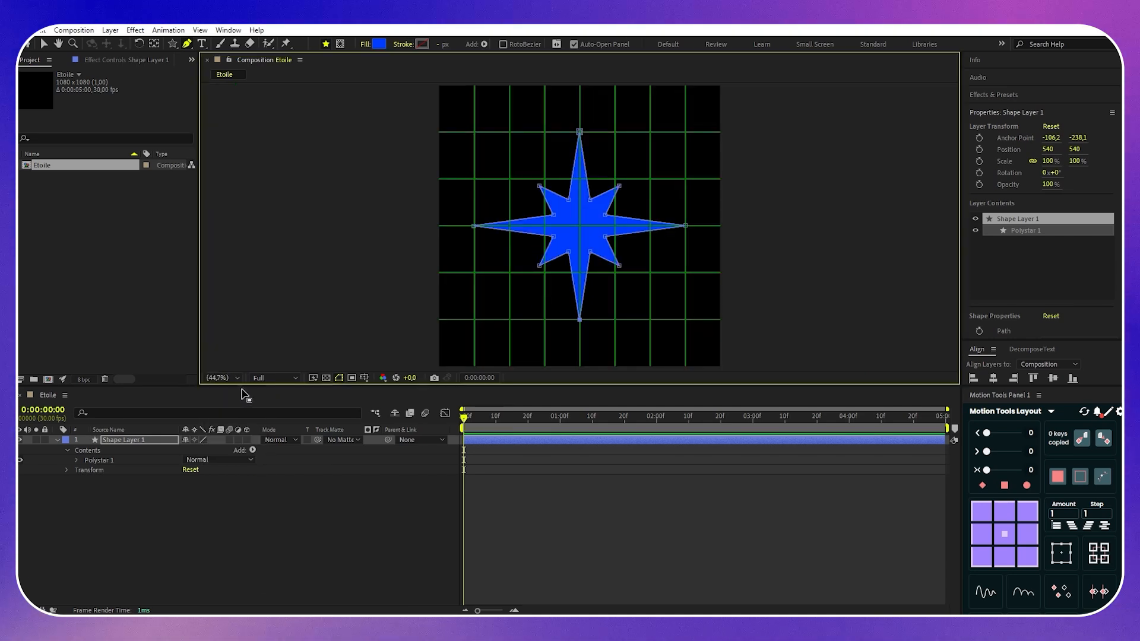
click(364, 378)
click(397, 406)
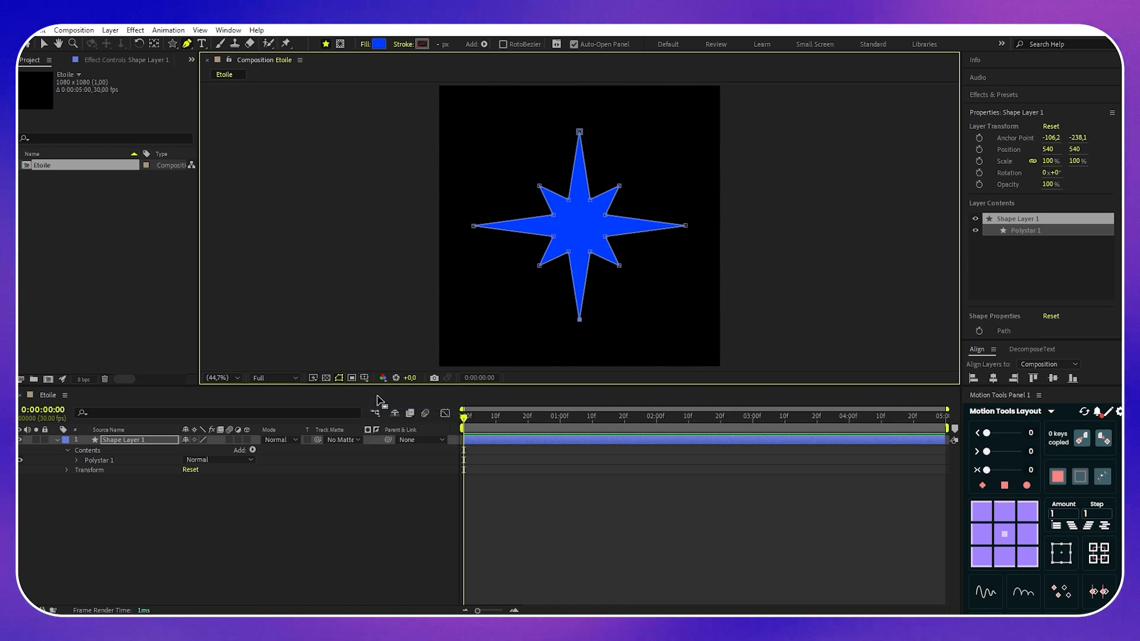
Change the star's fill color to white
click(378, 45)
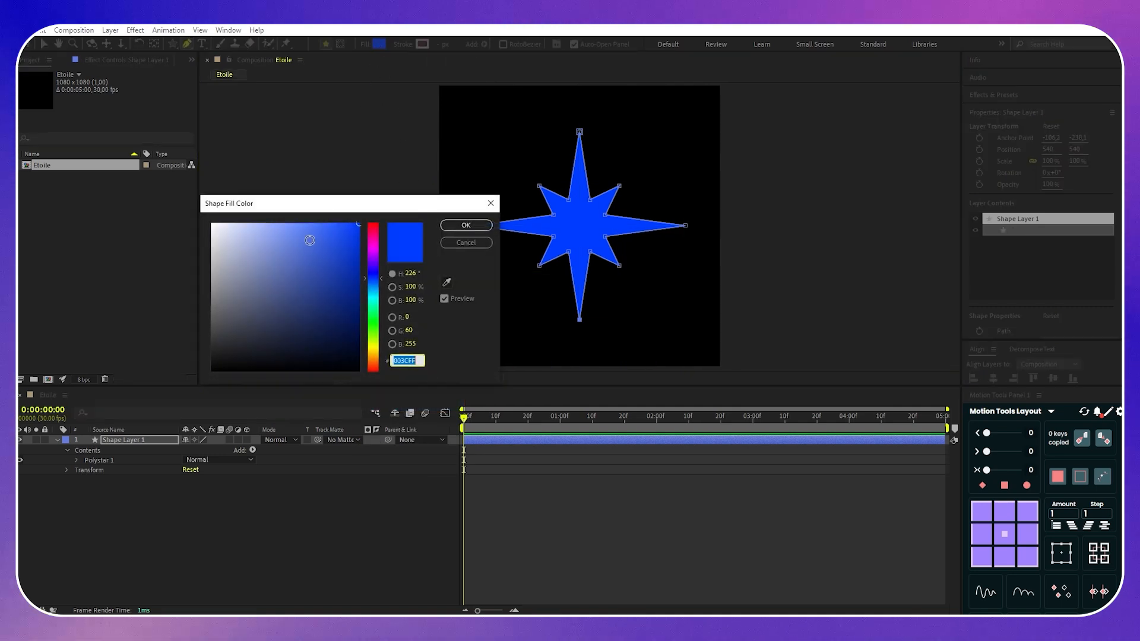
drag(237, 237, 166, 206)
click(466, 227)
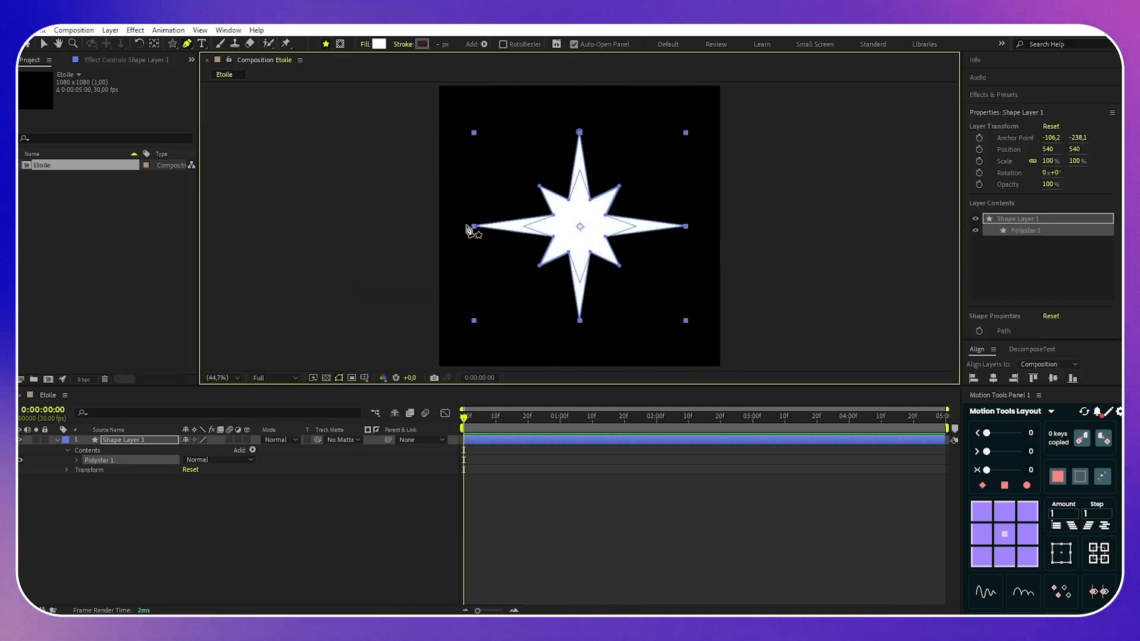
Rename the star's shape layer as Etoile
right_click(112, 443)
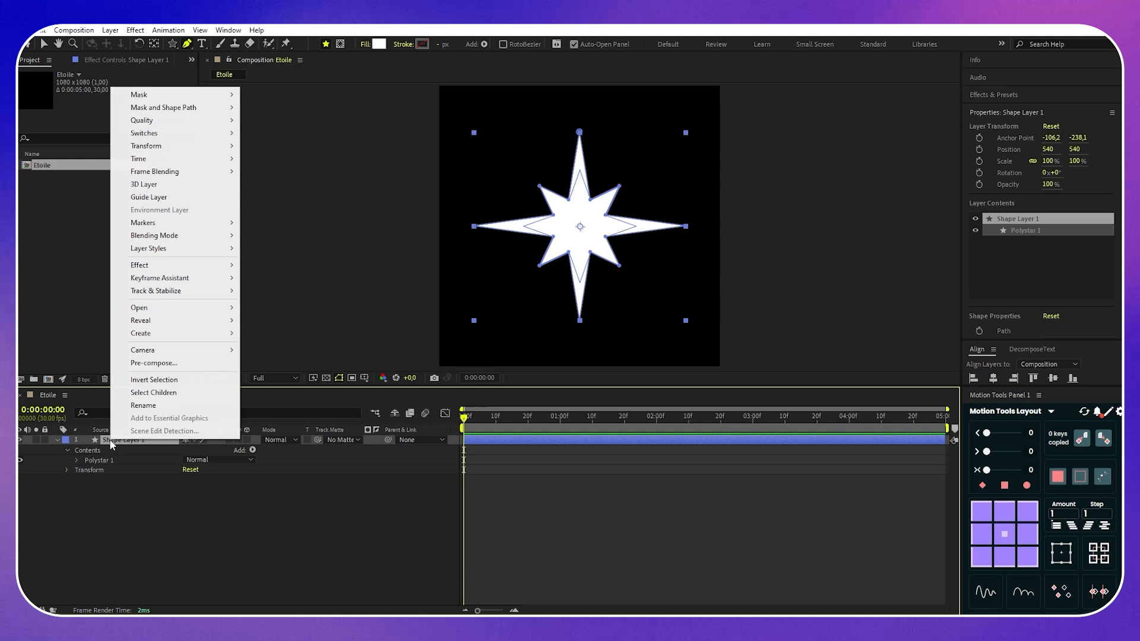
click(144, 405)
text(E)
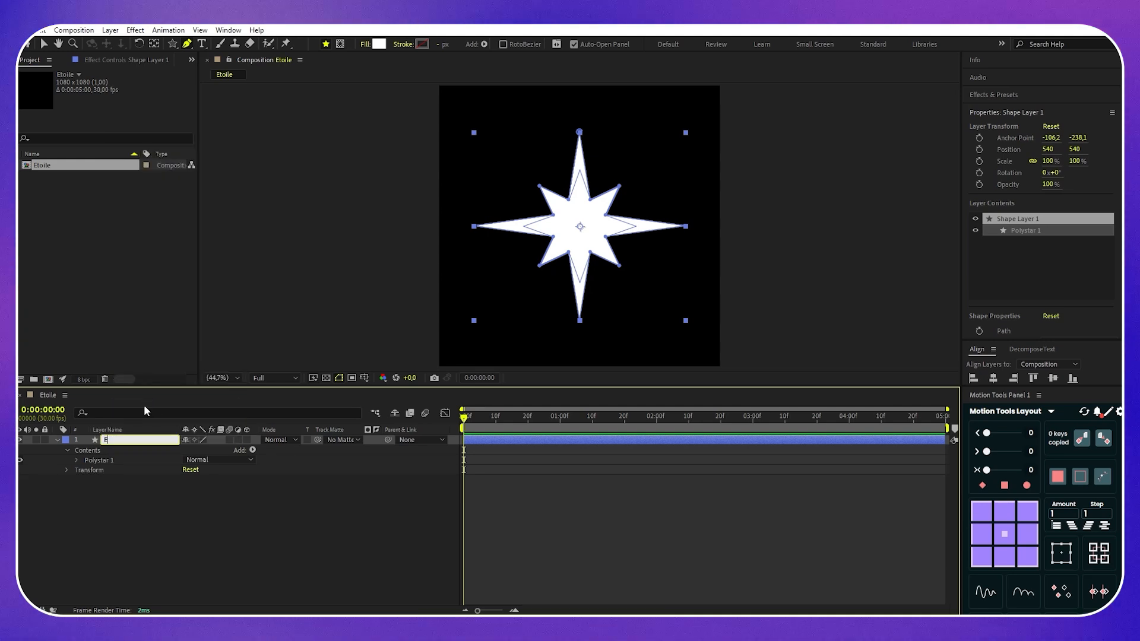
text(toile)
key(Return)
Reveal the Etoile layer's Scale and keyframe it at 0% on the first frame
key(s)
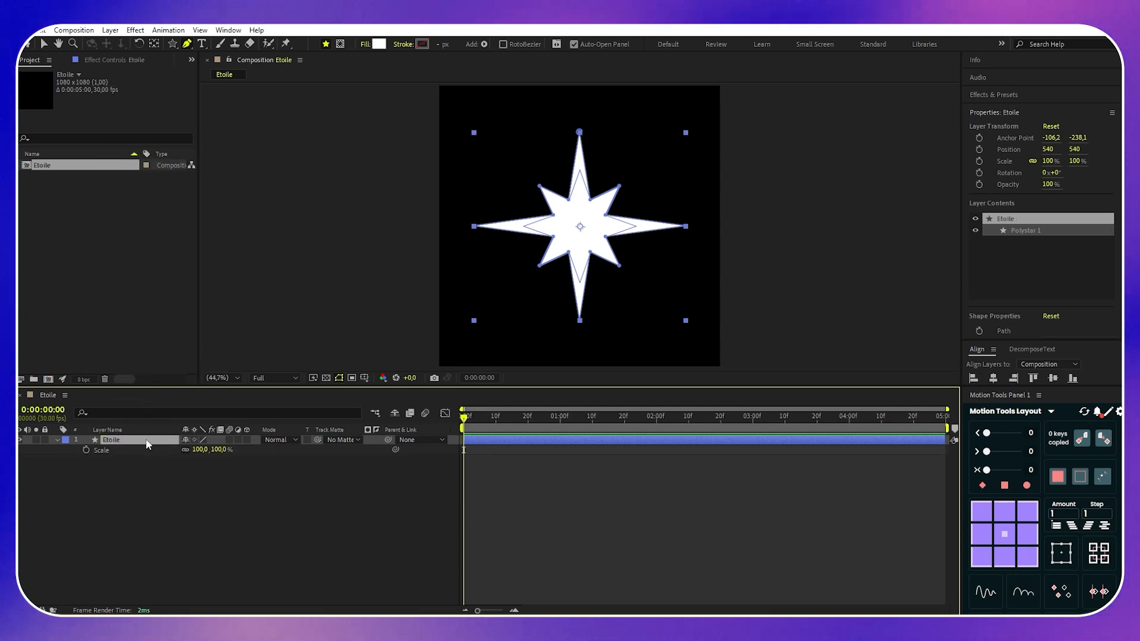
click(86, 450)
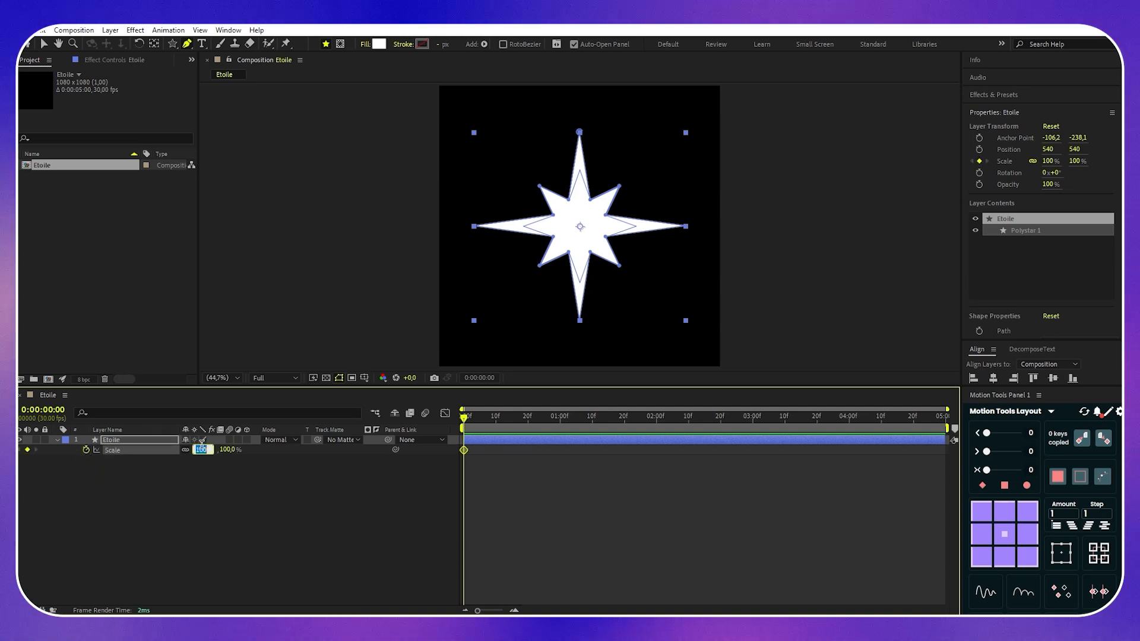
text(0)
key(Return)
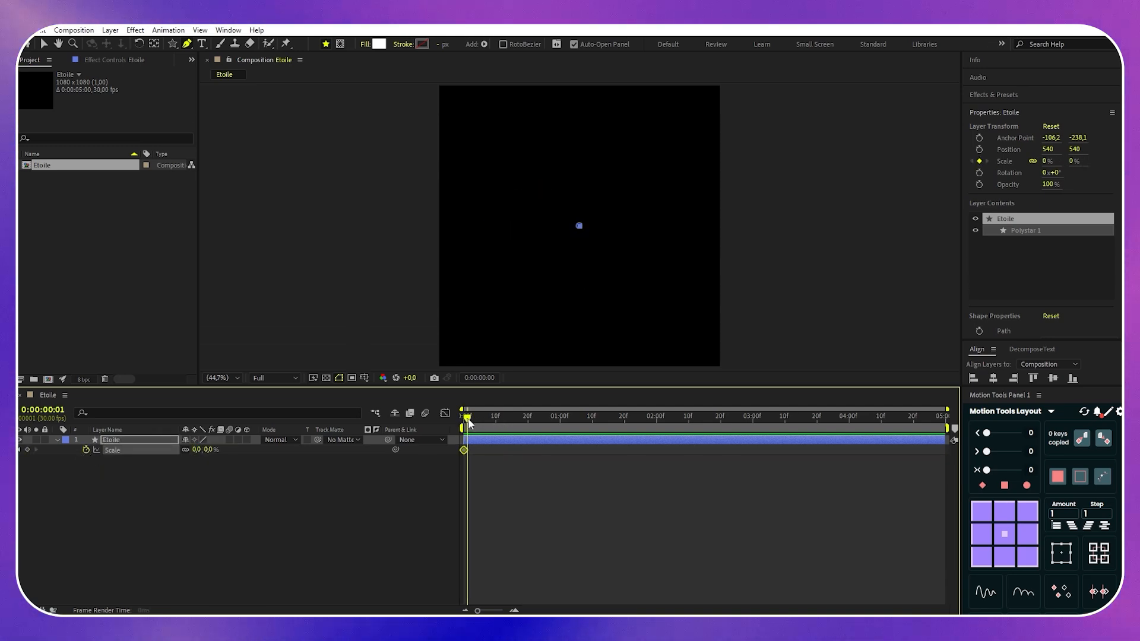
Add Scale keyframes of 100% at 0:00:00:15 and 0% at 0:00:01:00 on the Etoile layer
click(209, 449)
text(100)
key(Return)
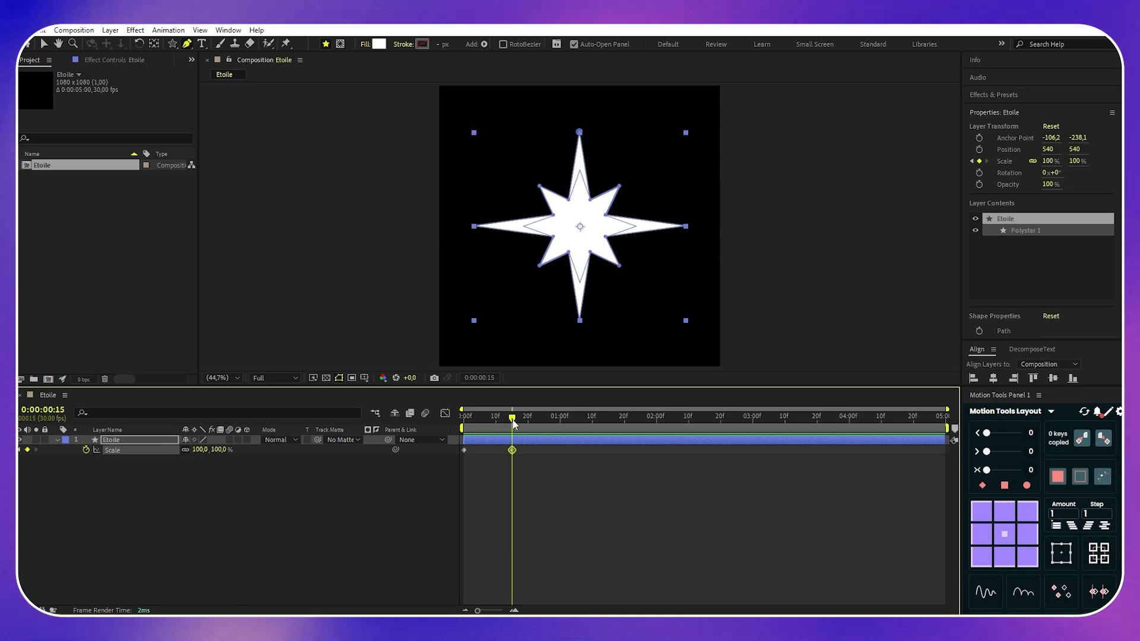
drag(544, 425, 561, 428)
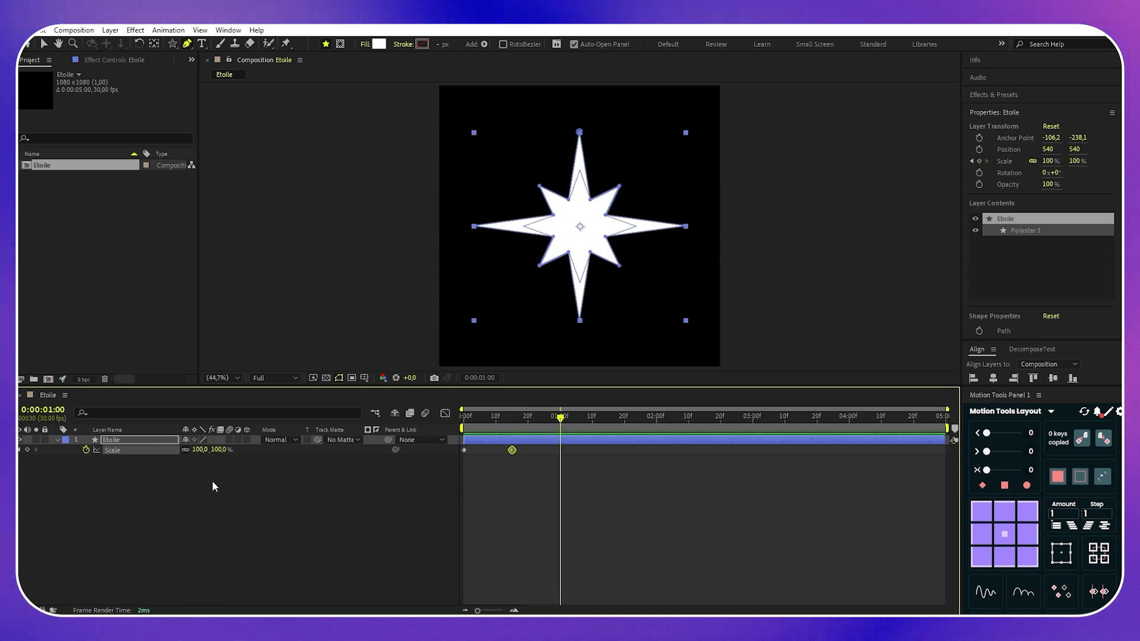
key(Return)
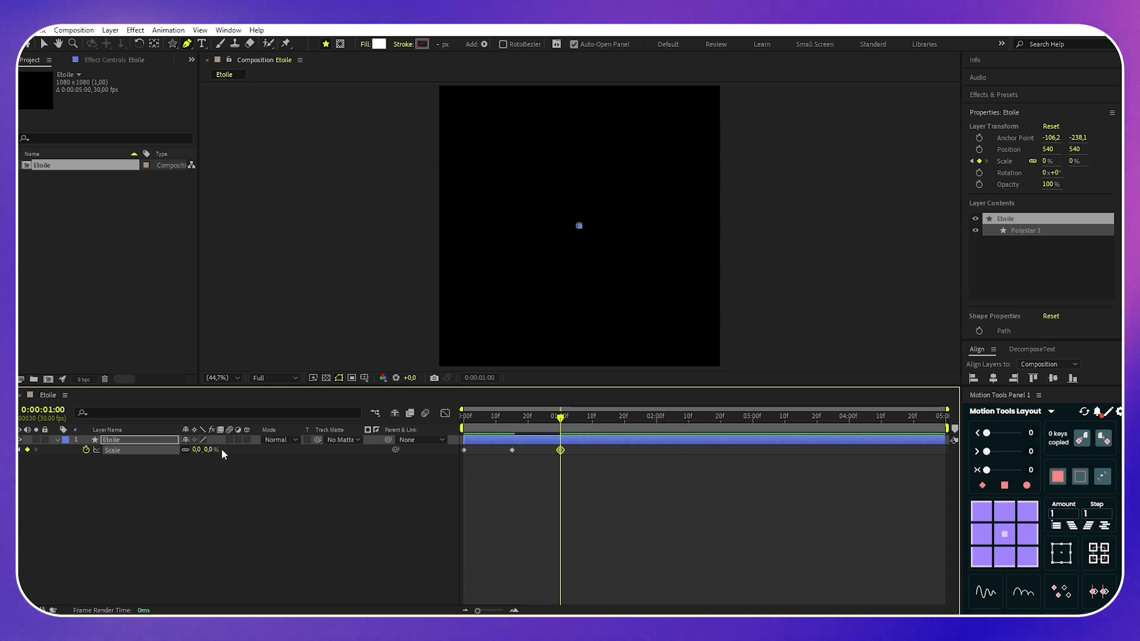
Apply Easy Ease to all three Scale keyframes and reshape the speed graph around the middle keyframe
drag(593, 480, 441, 445)
key(F9)
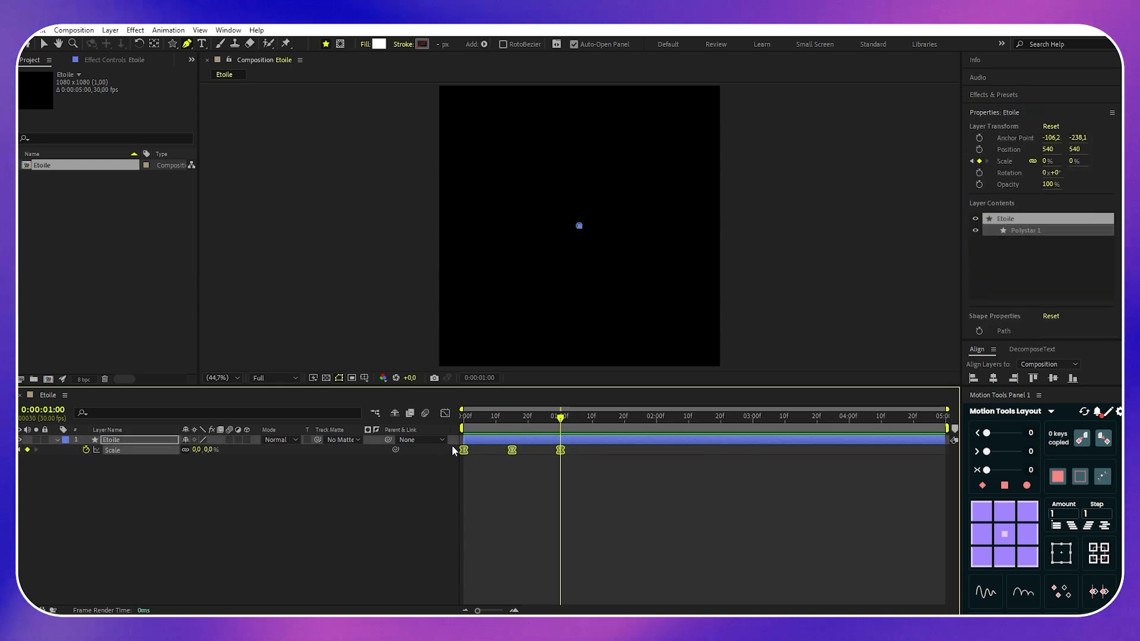
click(445, 413)
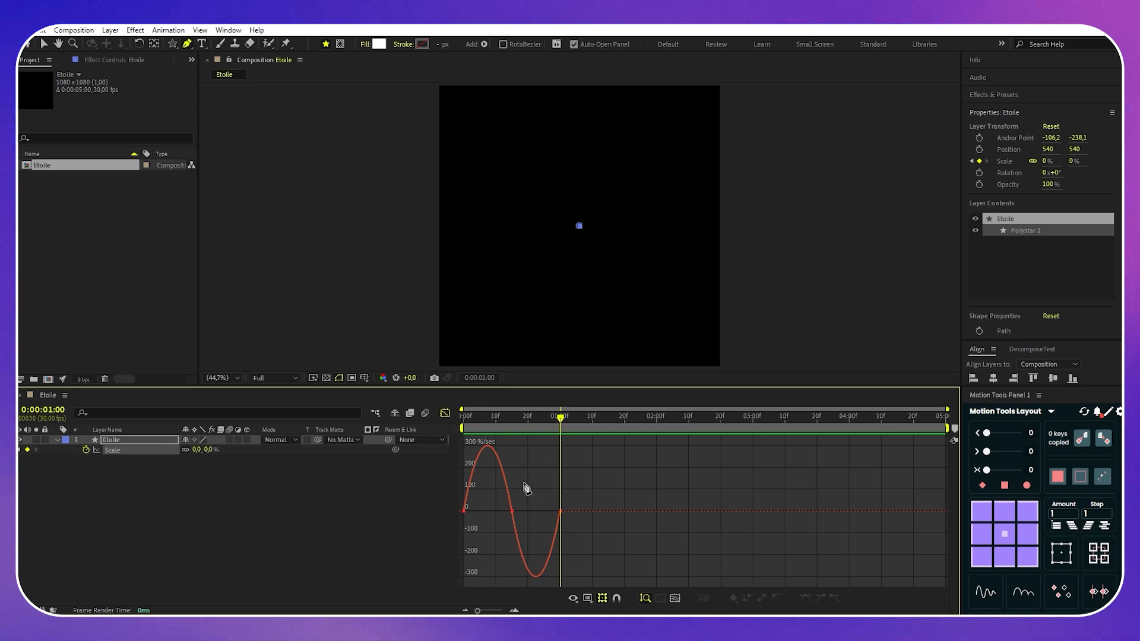
click(588, 598)
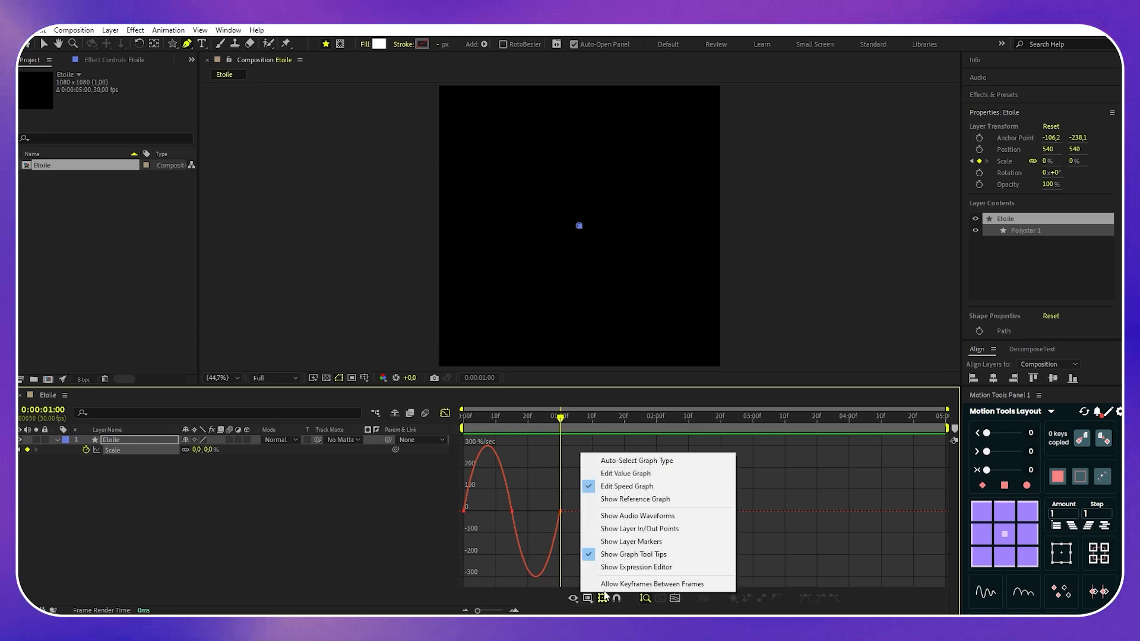
click(583, 600)
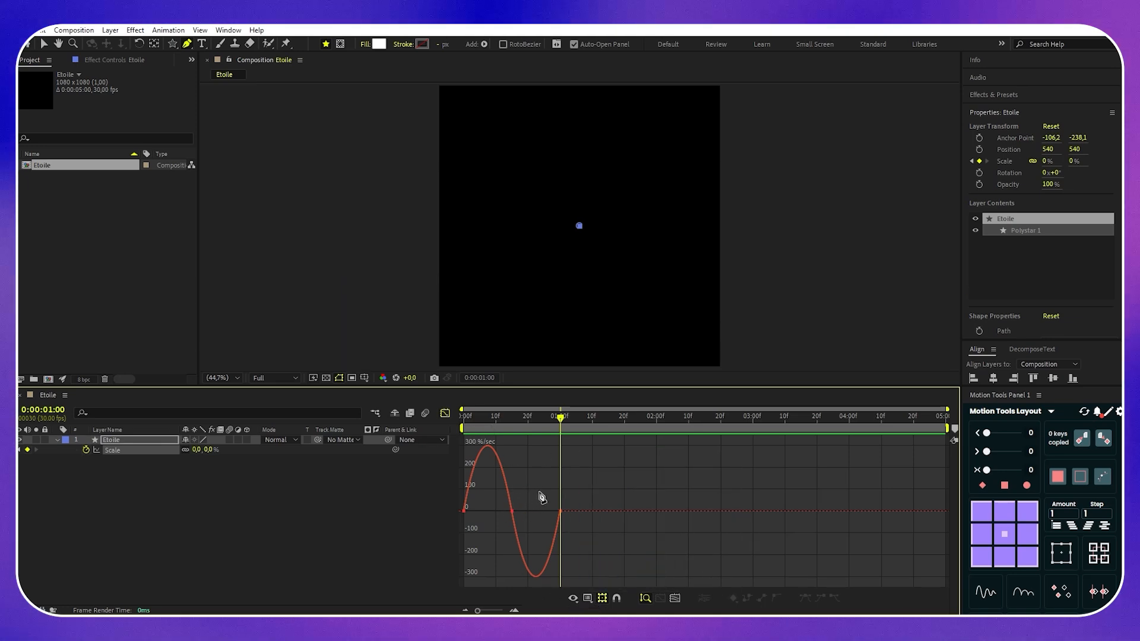
drag(497, 522, 487, 479)
click(445, 414)
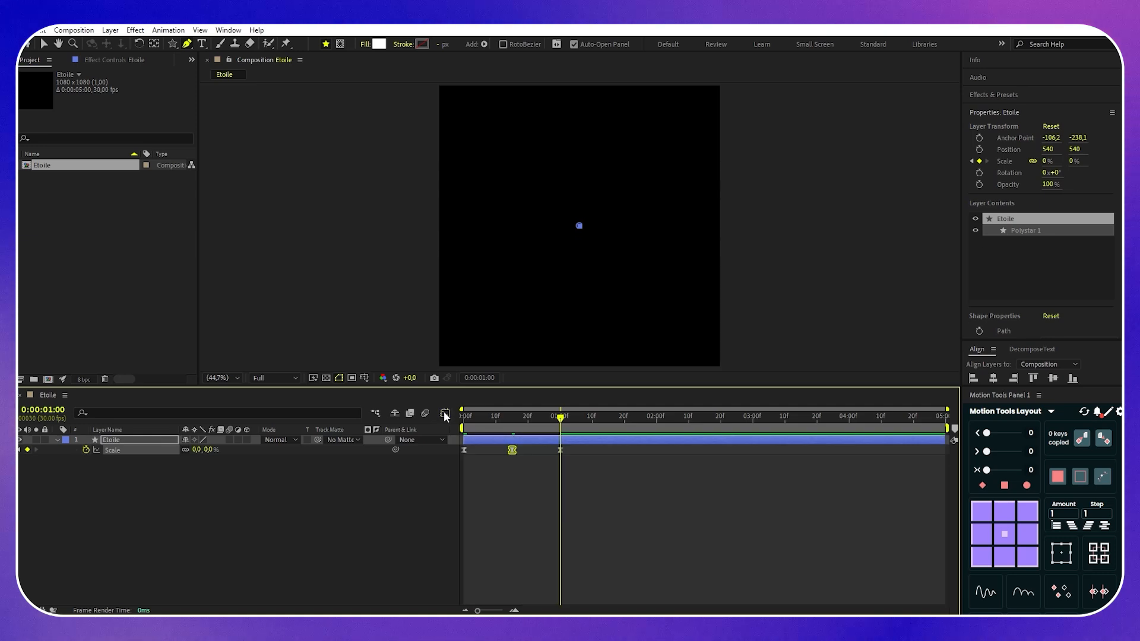
Preview the star's scale animation from the beginning of the composition
key(Home)
key(space)
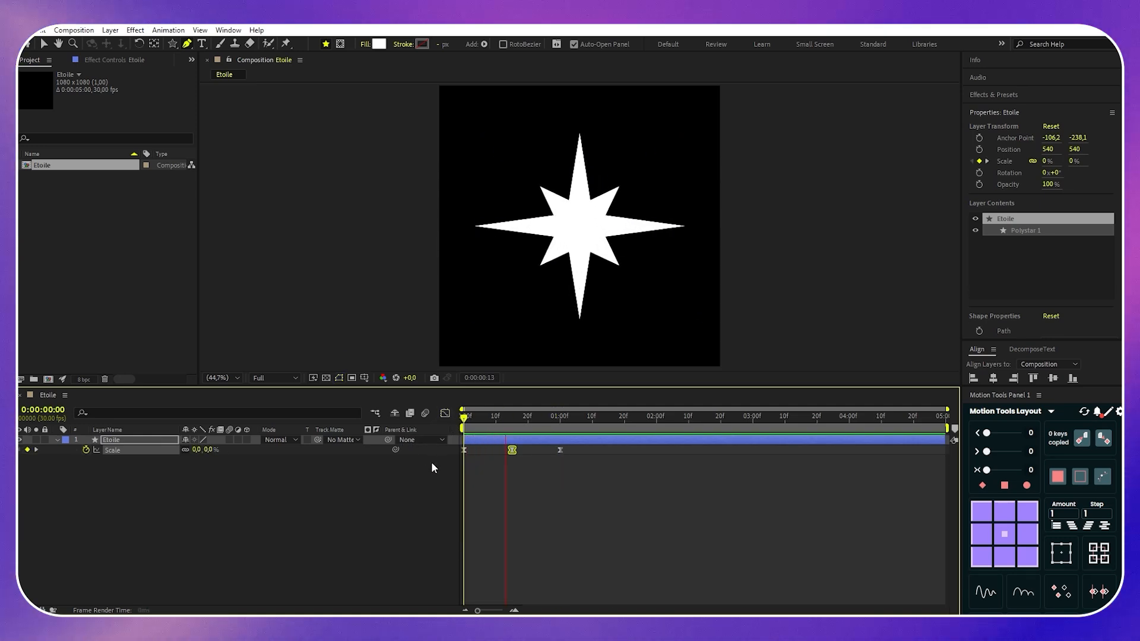
key(space)
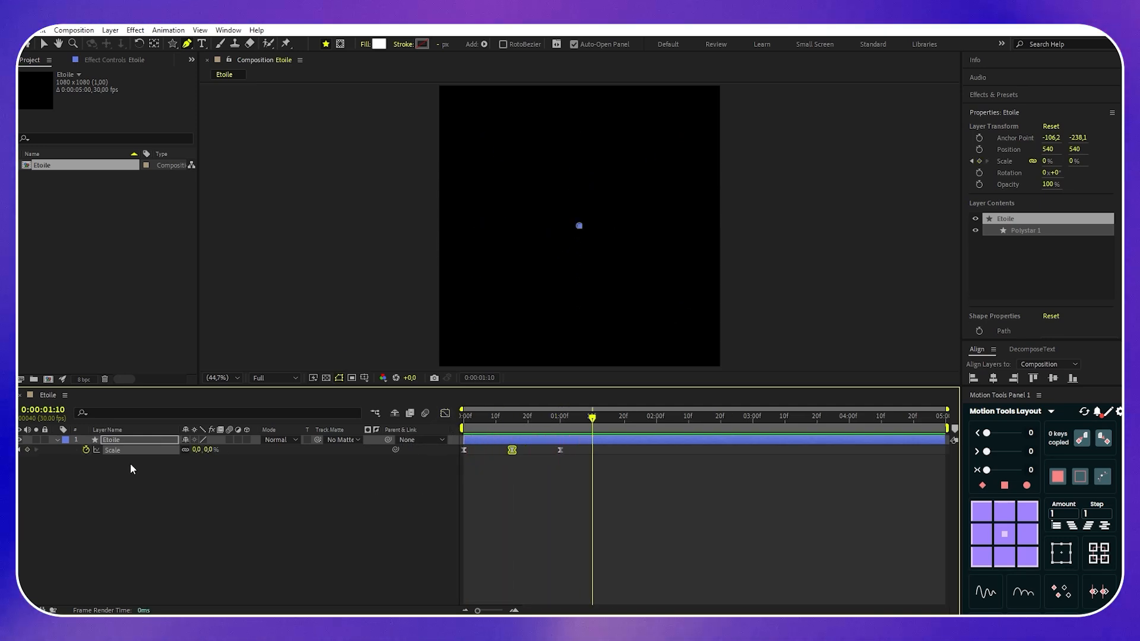
Add a Pucker & Bloat operator to the Etoile layer's contents and expand its settings
click(57, 439)
click(57, 440)
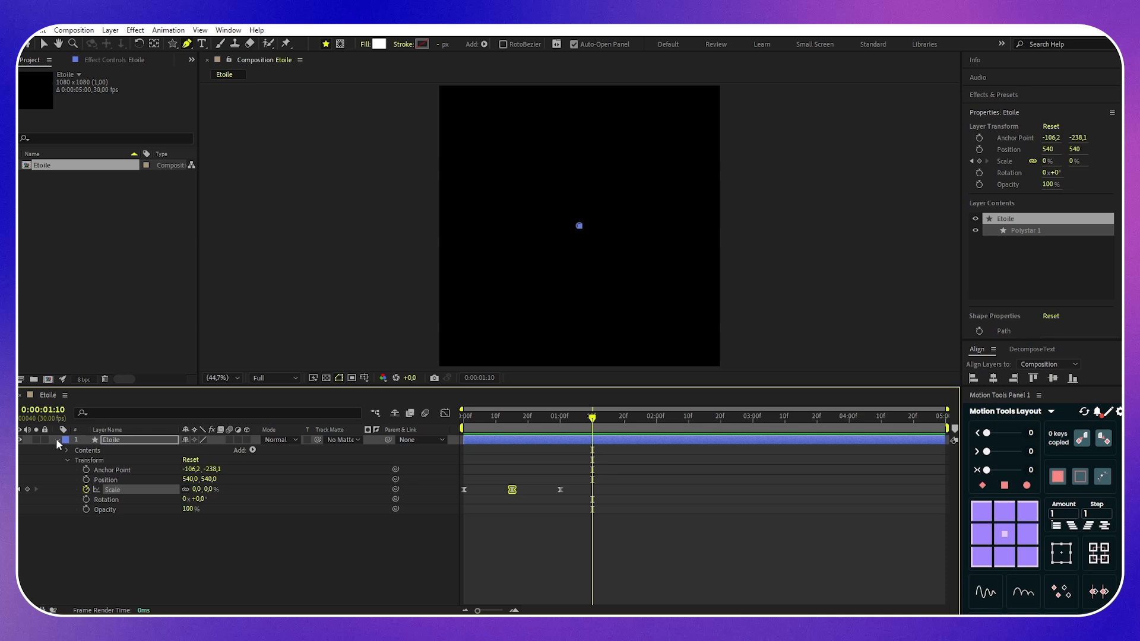
click(252, 450)
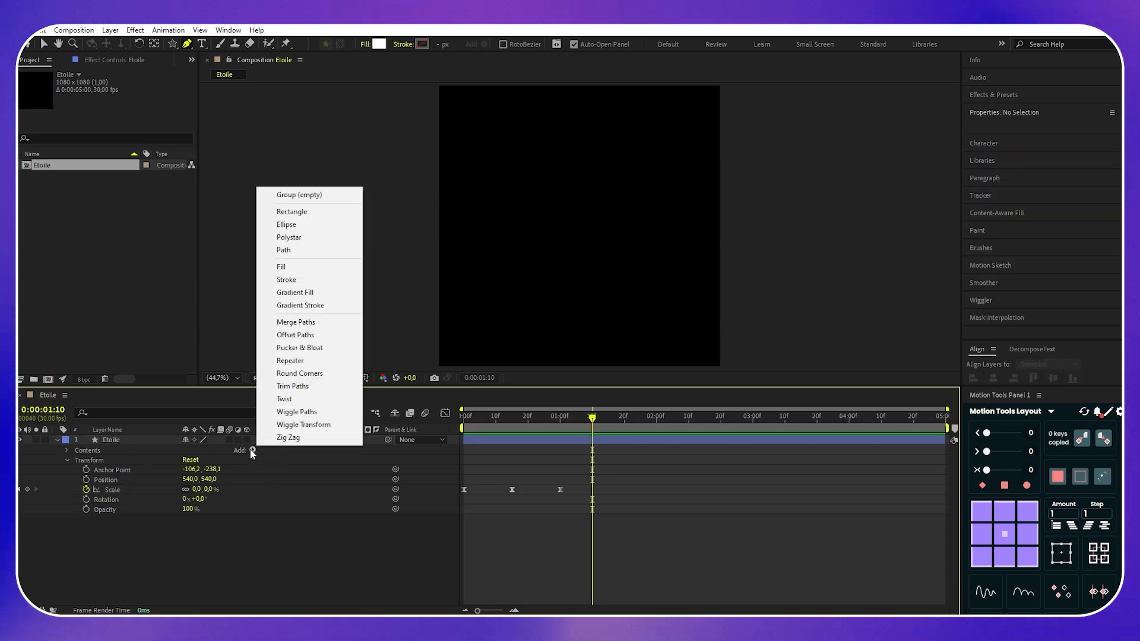
click(300, 348)
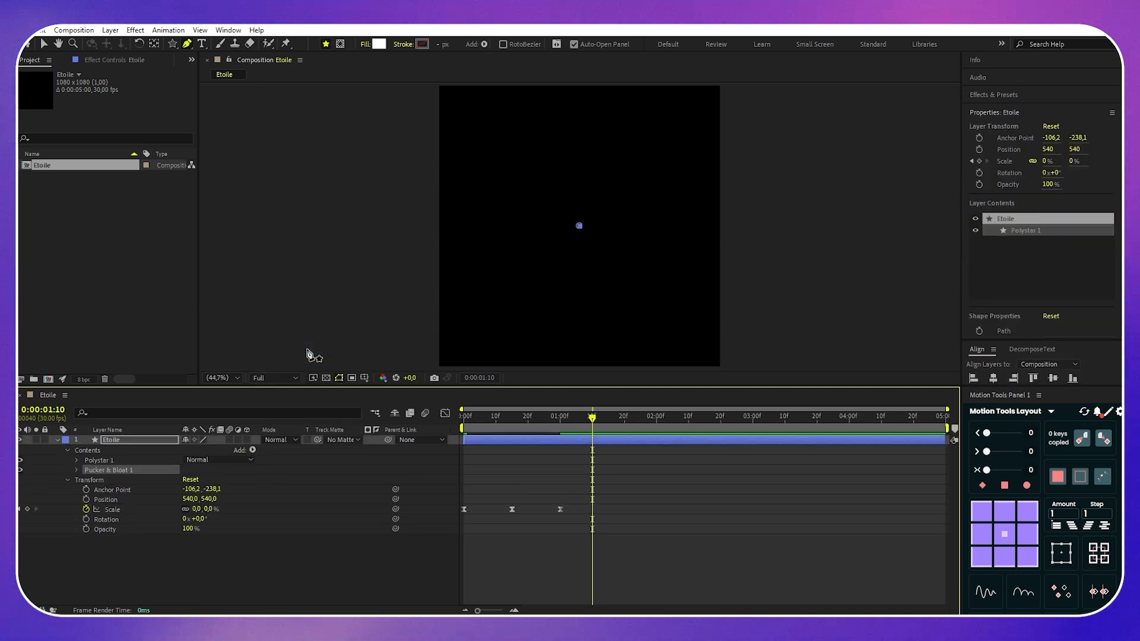
click(76, 469)
Test a bloated shape at 0:00:00:15, then set the Pucker & Bloat Amount to 10 and keyframe it
click(509, 418)
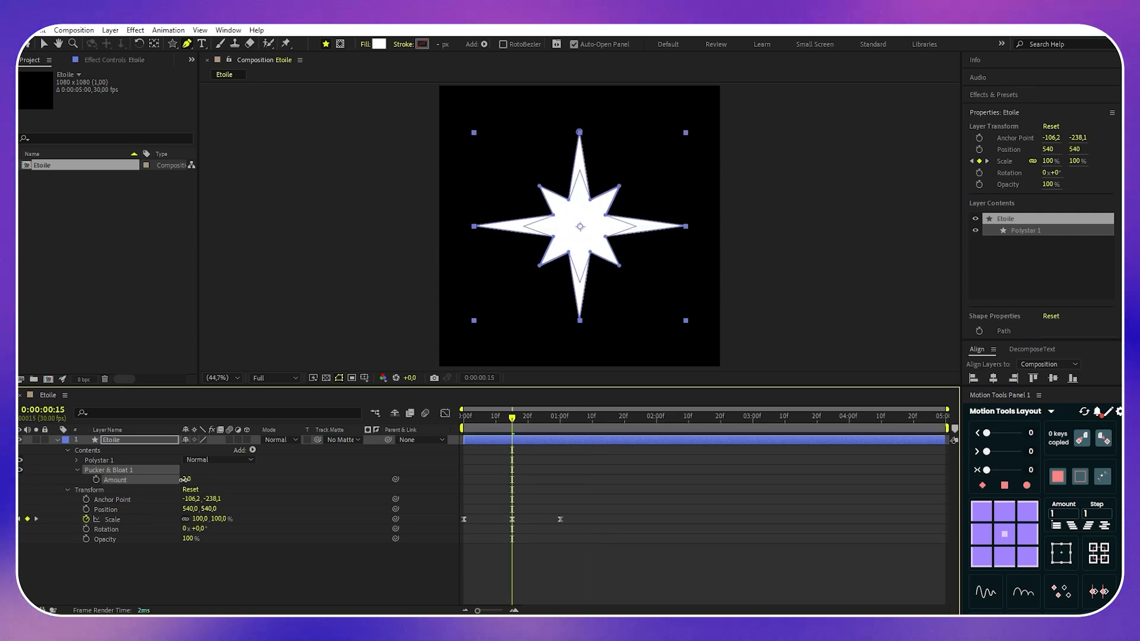
drag(189, 480, 283, 481)
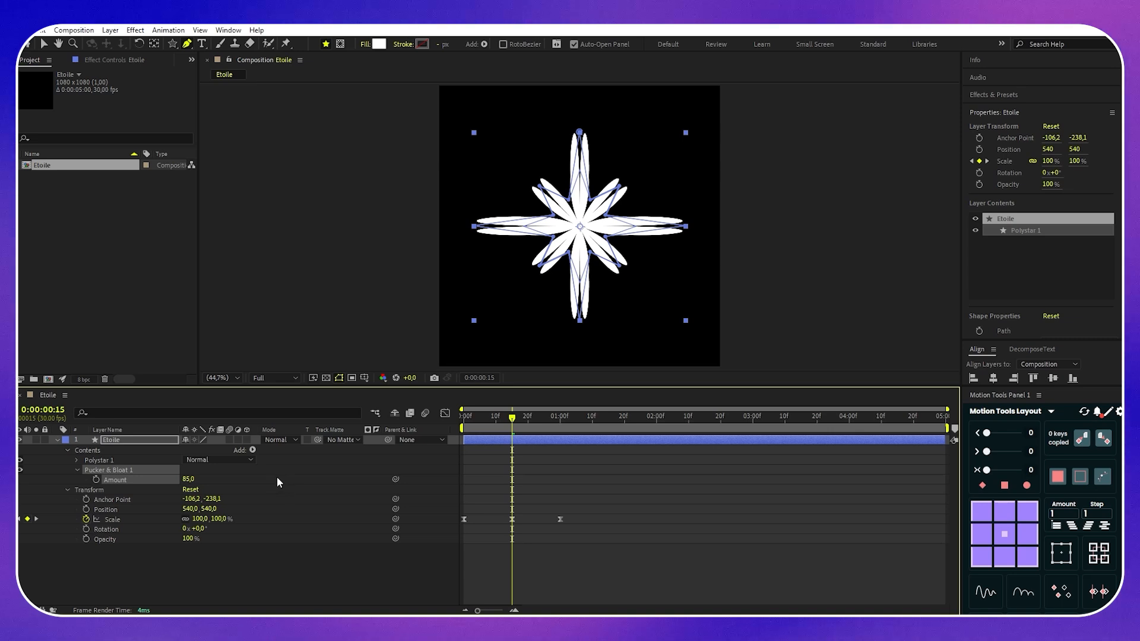
text(10)
key(Return)
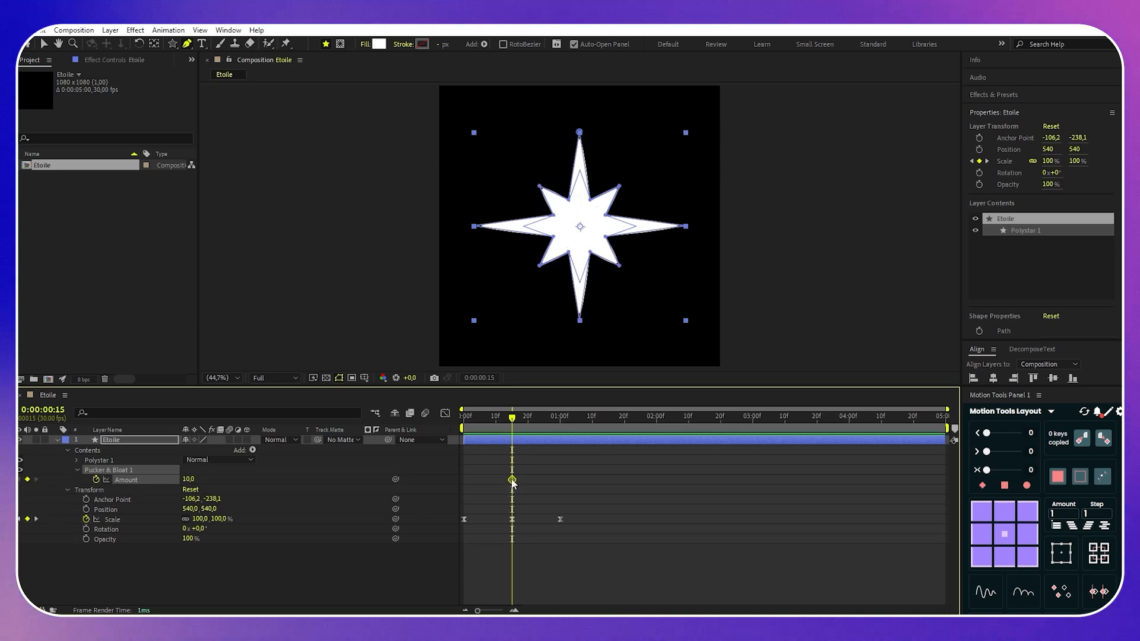
Animate the Pucker & Bloat Amount from the 10 keyframe on the first frame to -100 at 0:00:01:00, easing both keyframes
click(479, 479)
click(188, 479)
text(-100)
key(Return)
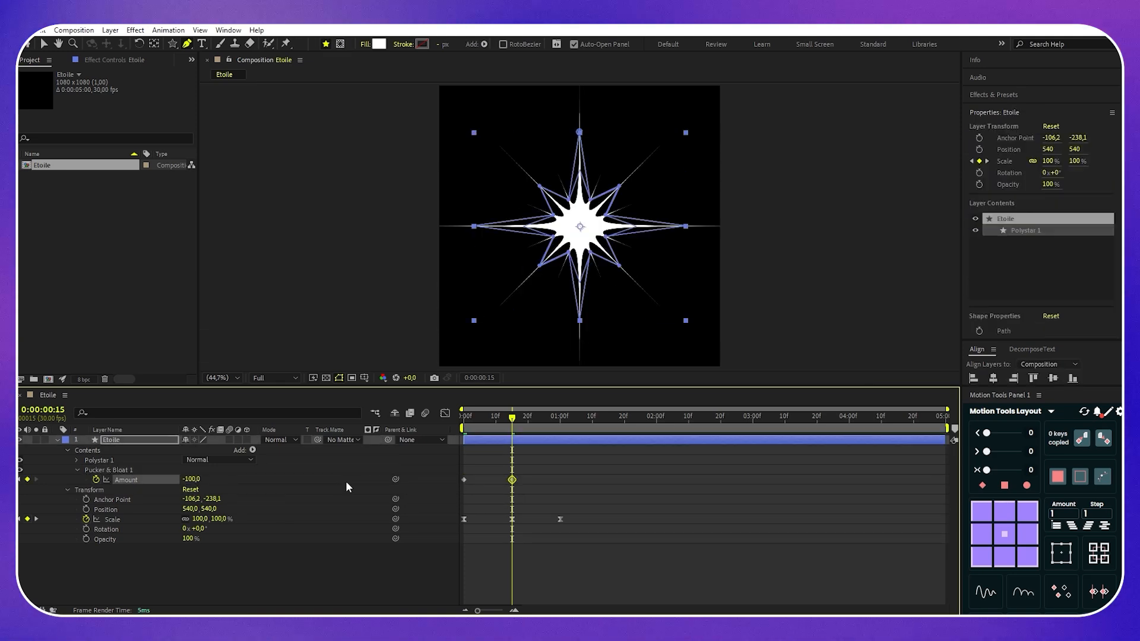
drag(512, 479, 453, 495)
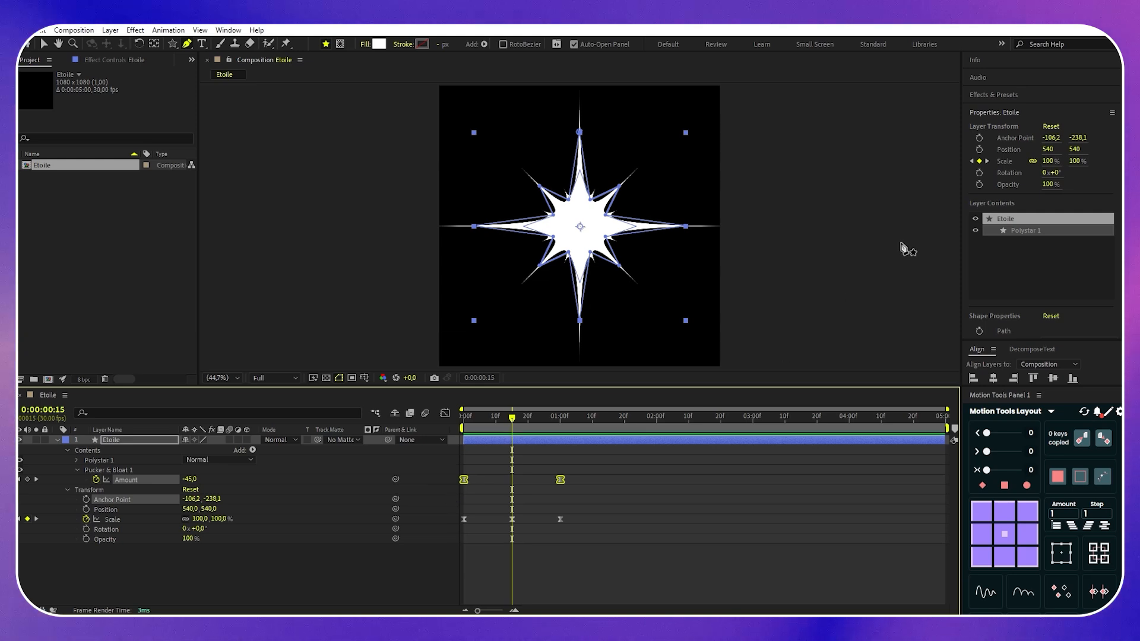
Find the Deep Glow effect and apply it to the Etoile layer
click(993, 95)
click(989, 109)
text(de)
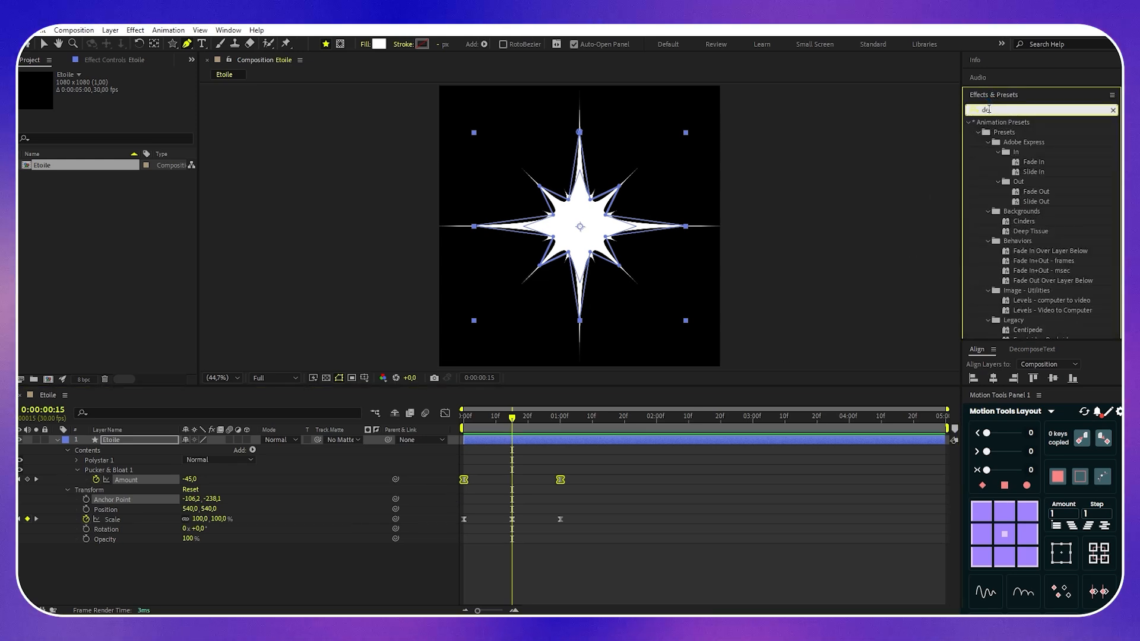
text(ep glow)
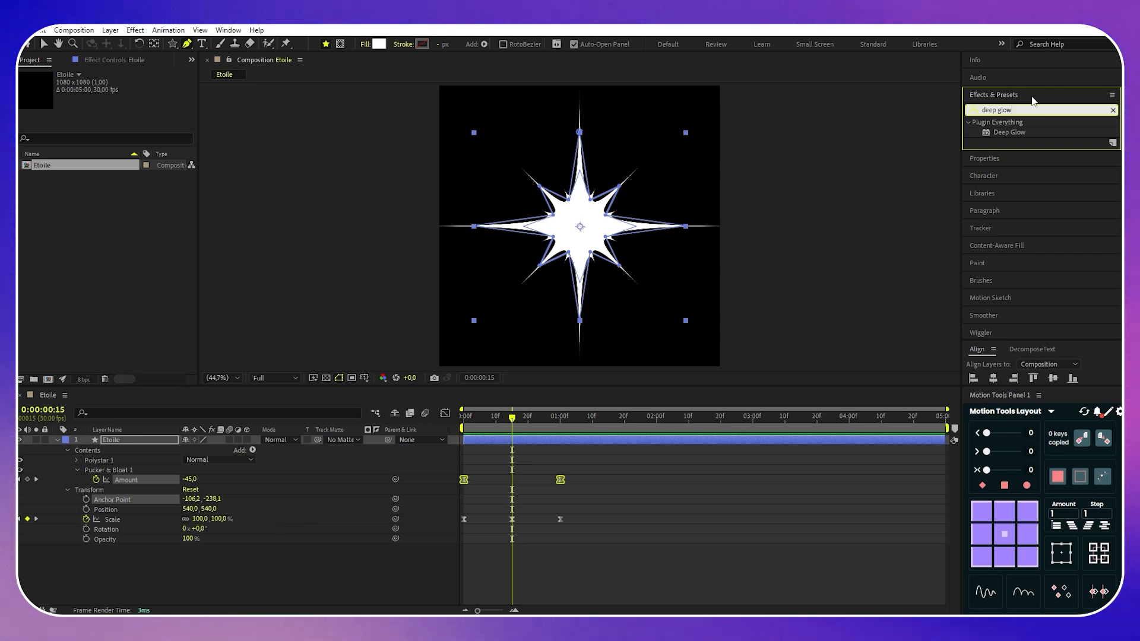
drag(1009, 132, 142, 442)
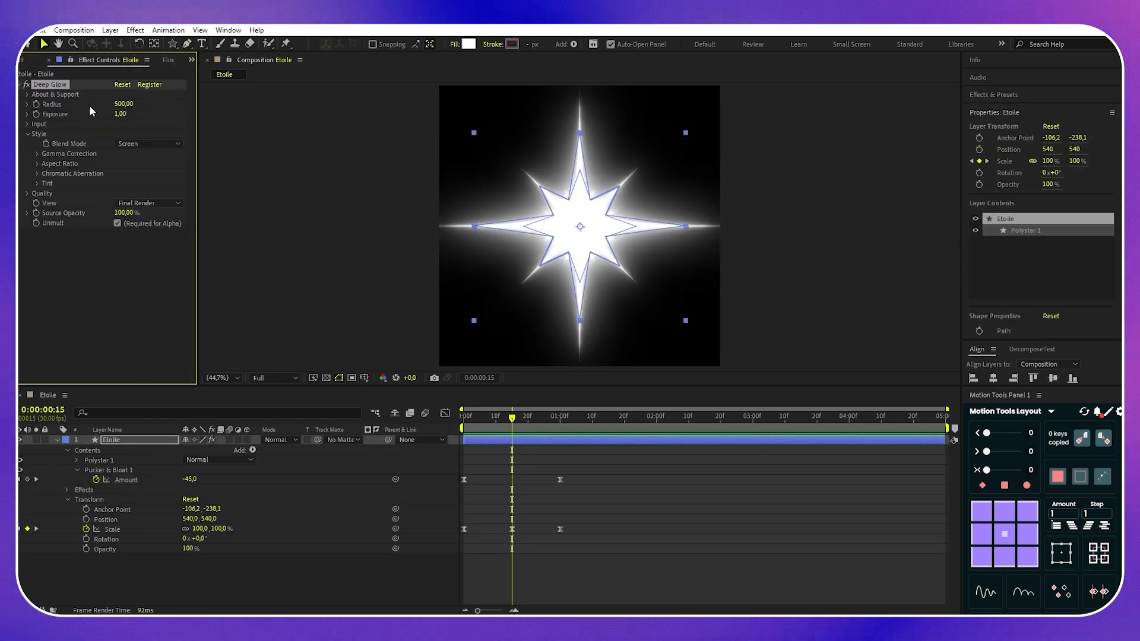
Set Deep Glow's Radius to 400 and its Exposure to 0,1
click(125, 105)
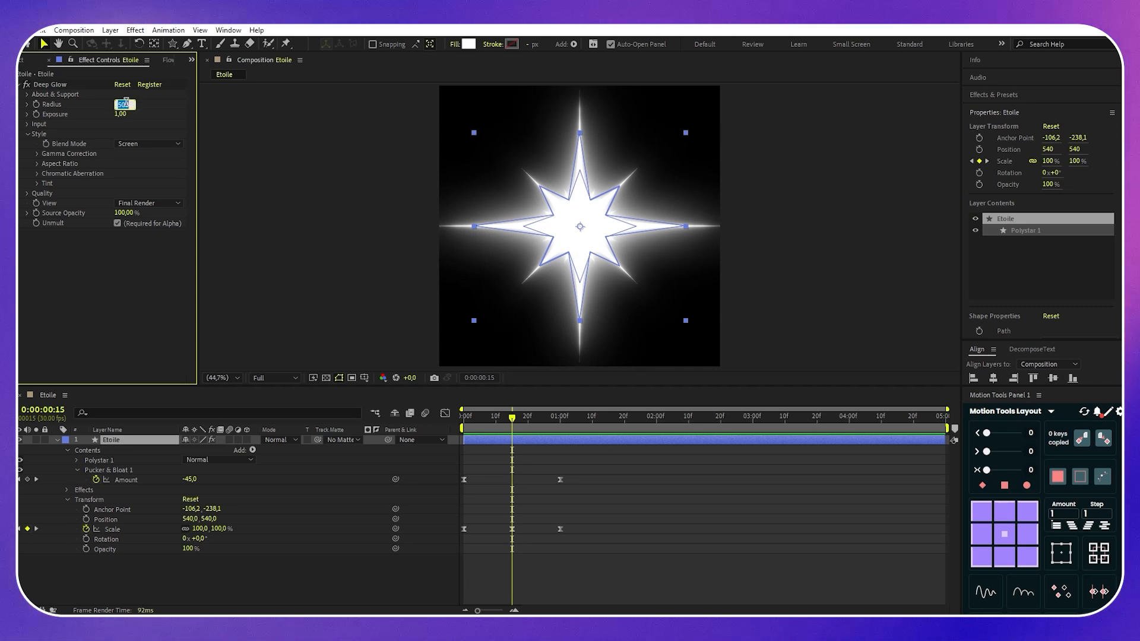
text(400)
key(Return)
click(124, 114)
text(0,1)
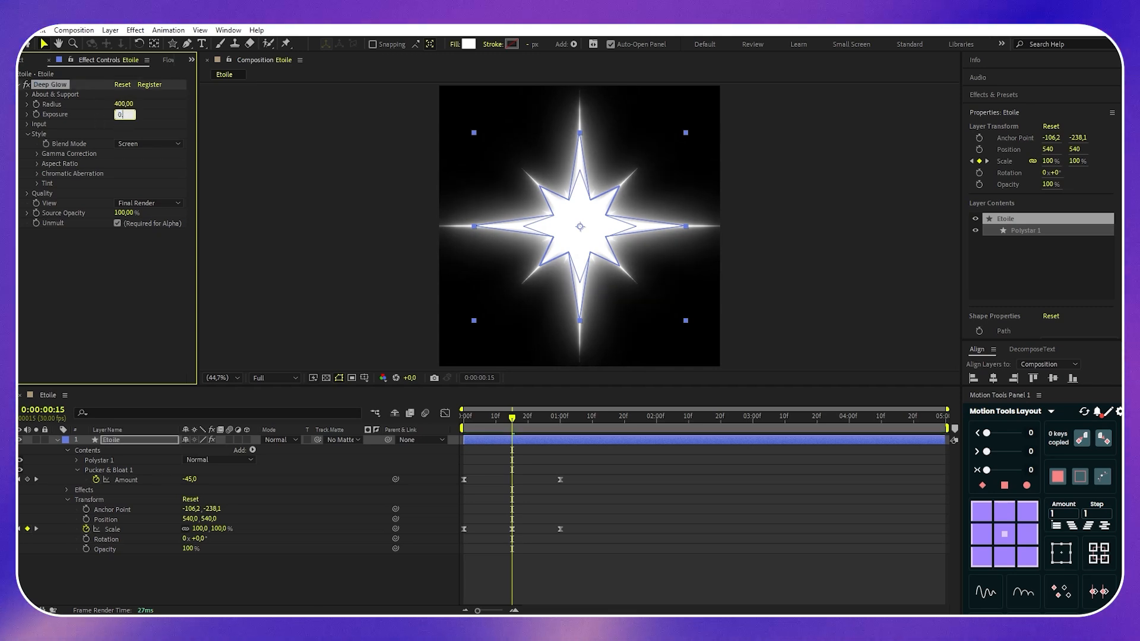
click(89, 337)
Split the Etoile layer at 0:00:01:00 and delete the part after the cut
drag(513, 420, 559, 426)
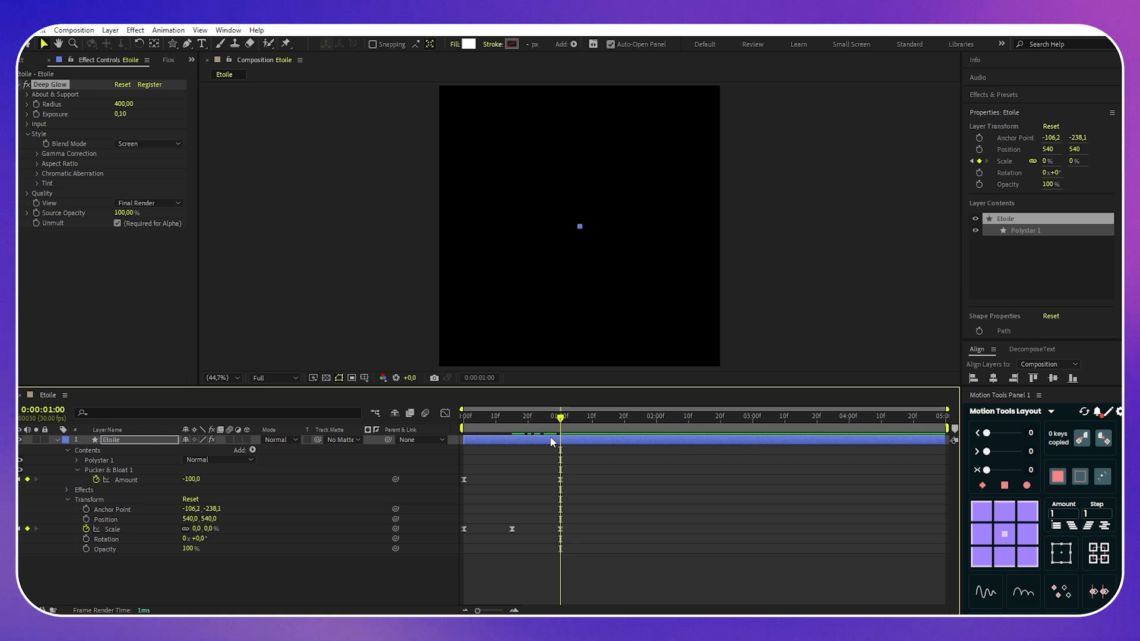
key(ctrl+shift+d)
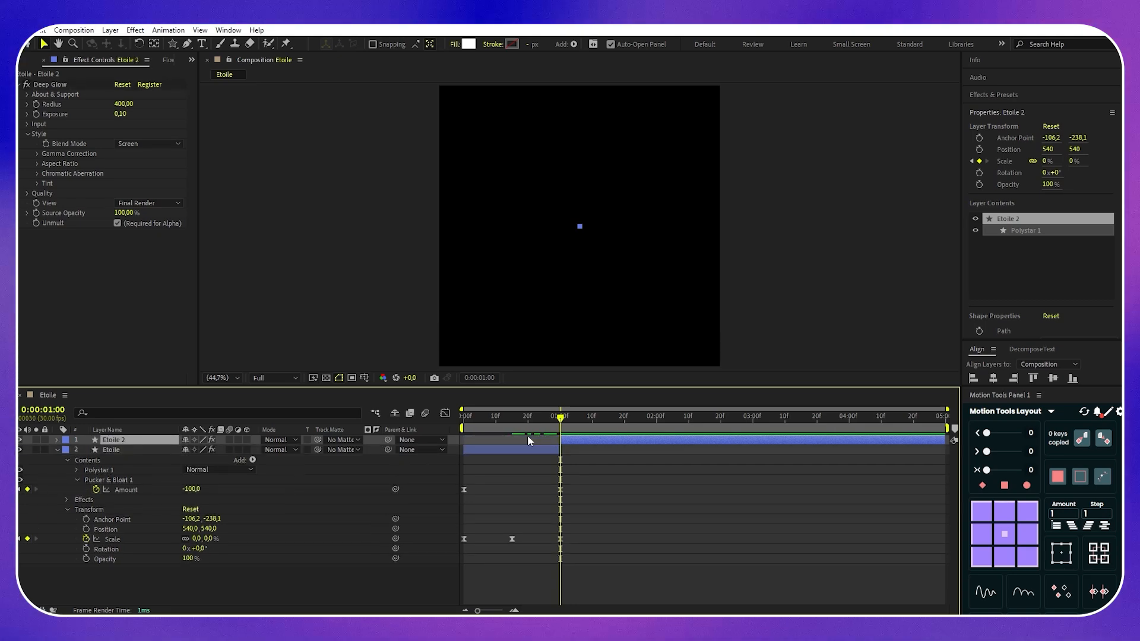
key(Delete)
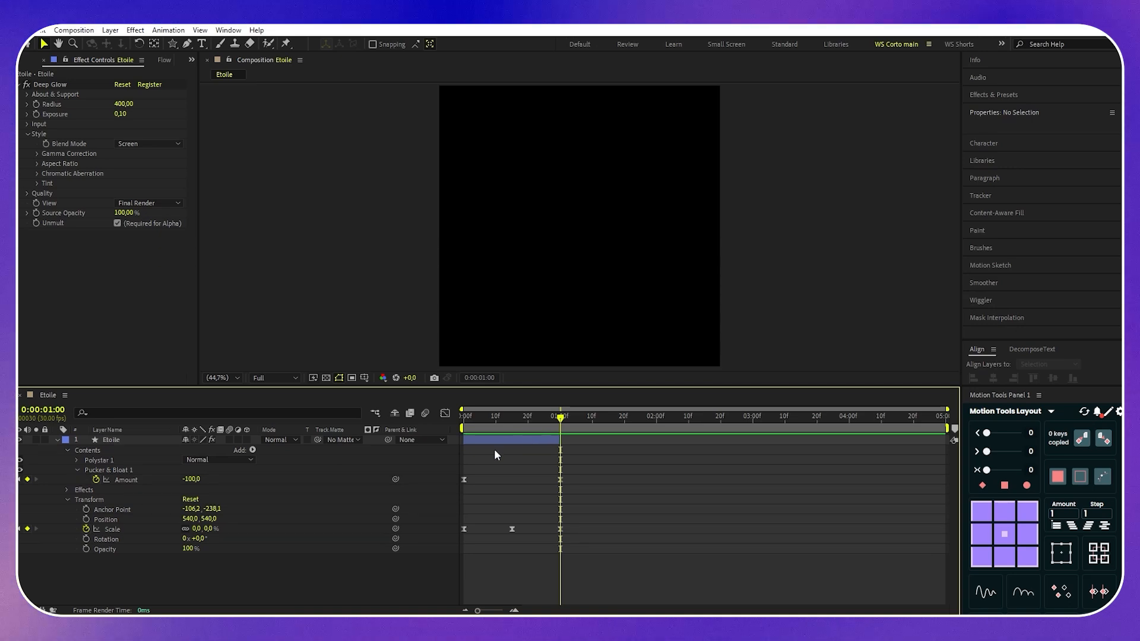
Duplicate the Etoile layer, place the copy beneath the original and start it about two frames later, viewing the result at 0:00:00:15
click(56, 440)
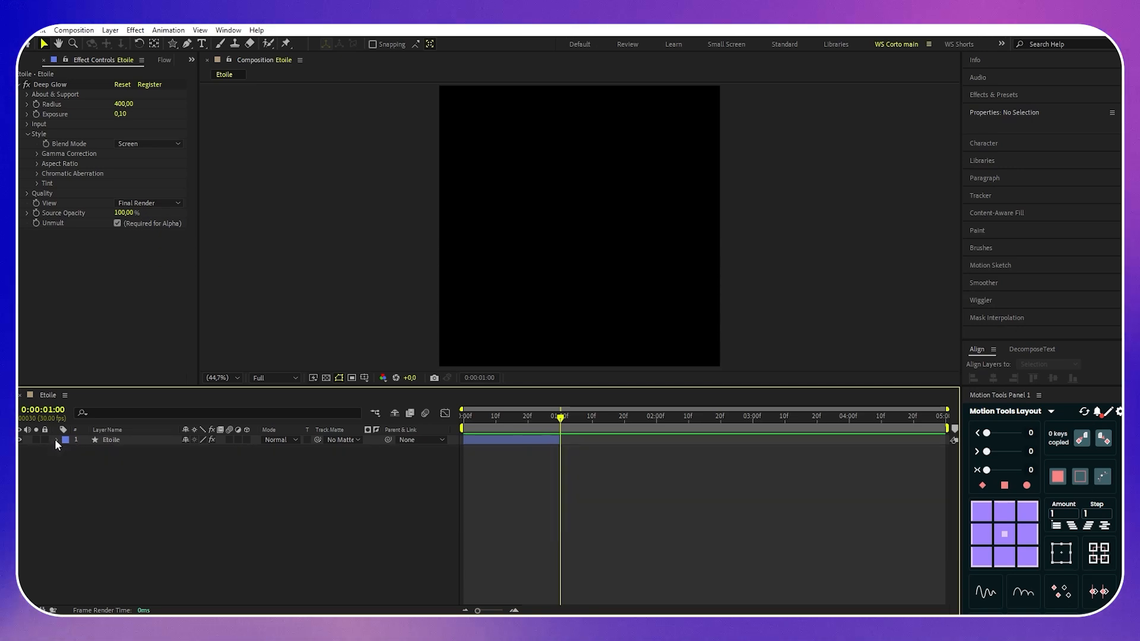
click(123, 440)
key(ctrl+d)
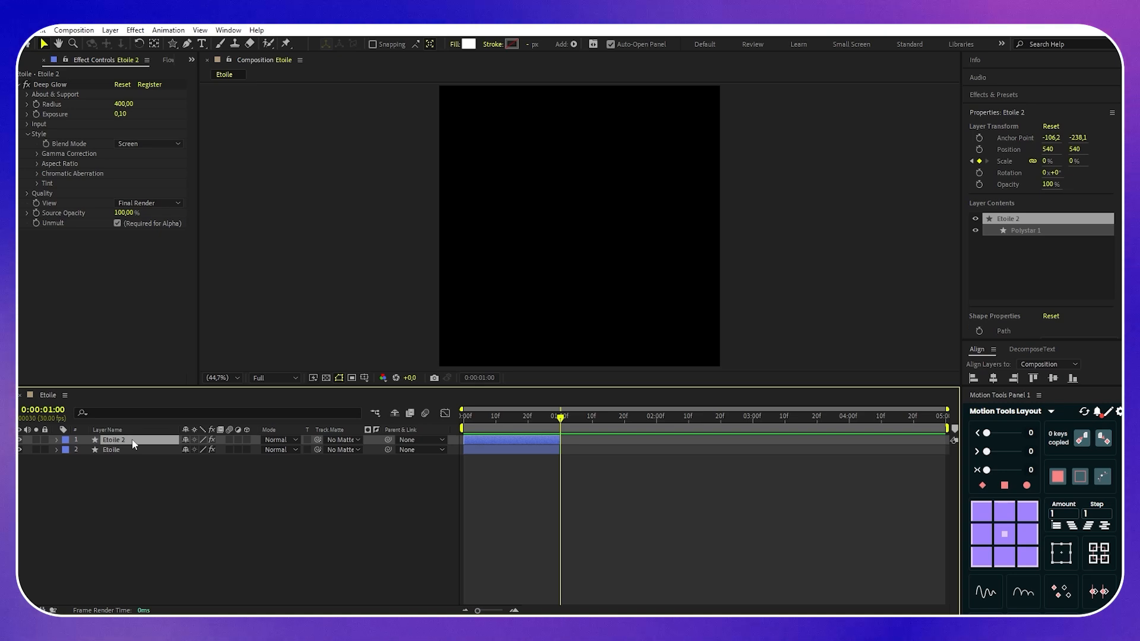
drag(133, 445, 133, 457)
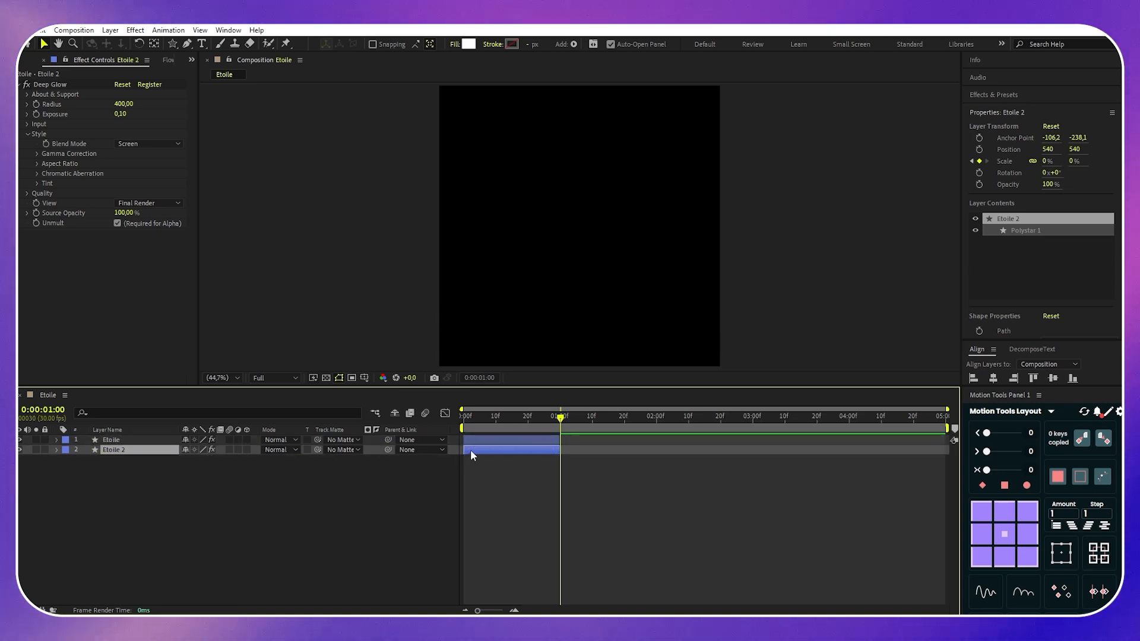
drag(470, 451, 476, 451)
drag(558, 419, 514, 423)
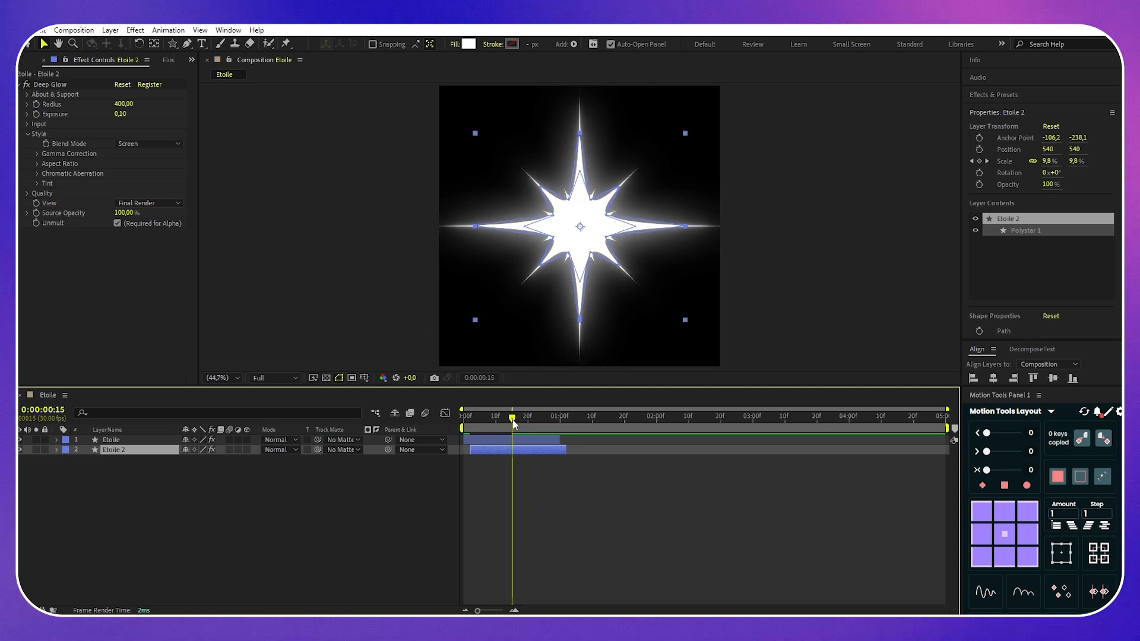
Change the fill colour of the Etoile 2 star to a fully saturated light blue
click(469, 45)
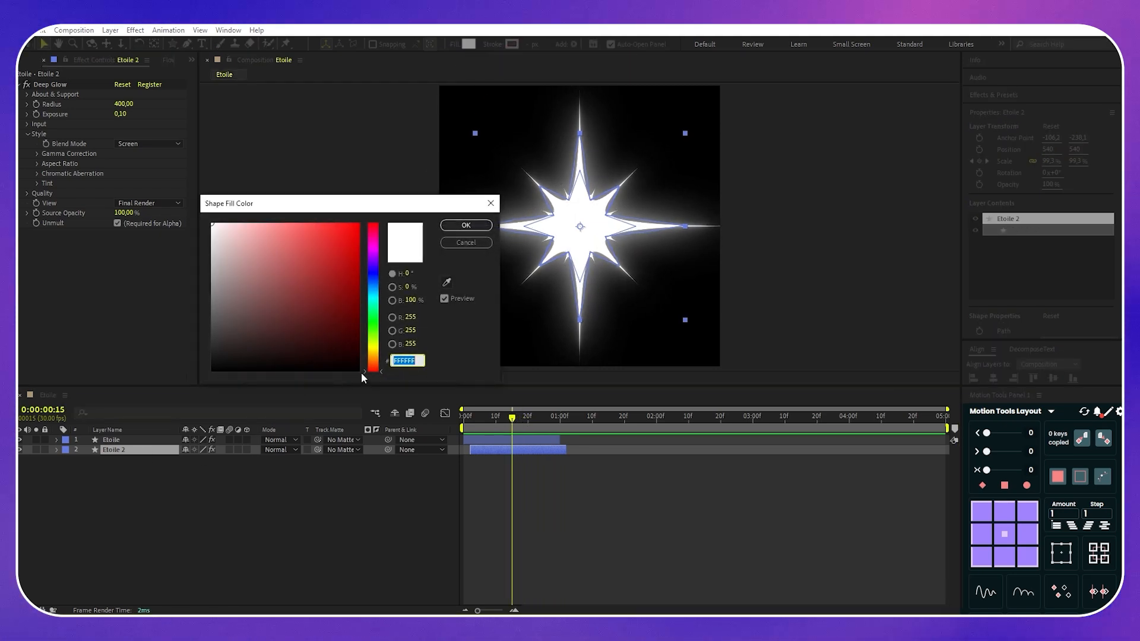
drag(364, 372, 365, 286)
click(358, 224)
click(467, 225)
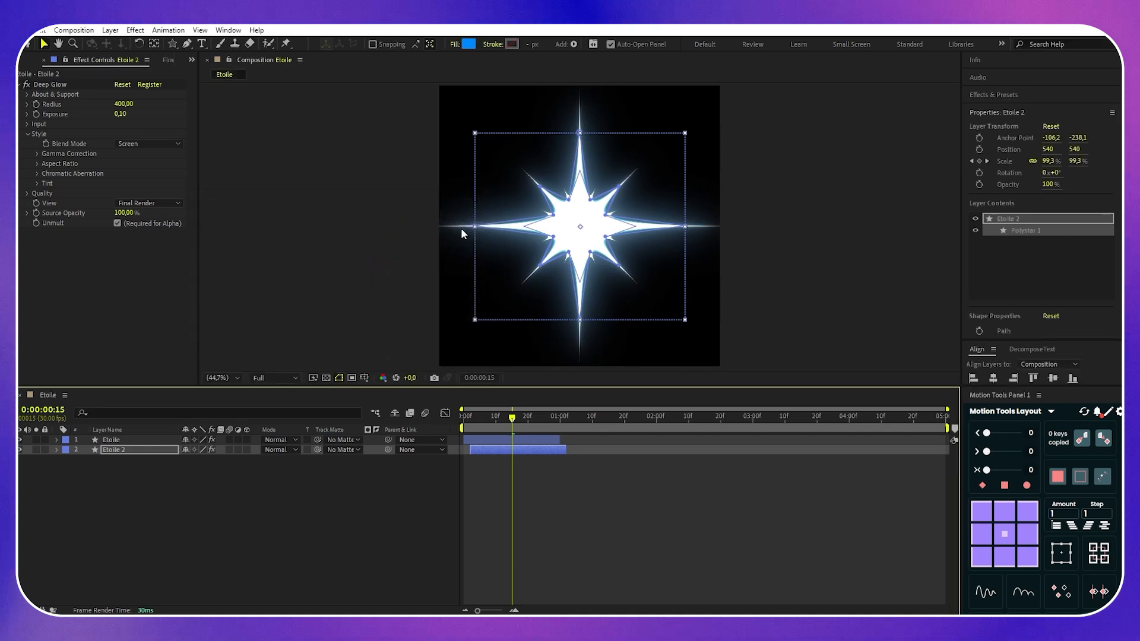
Duplicate the Etoile 2 layer, place the copy beneath the other layers and start it about two frames later than Etoile 2
key(ctrl+d)
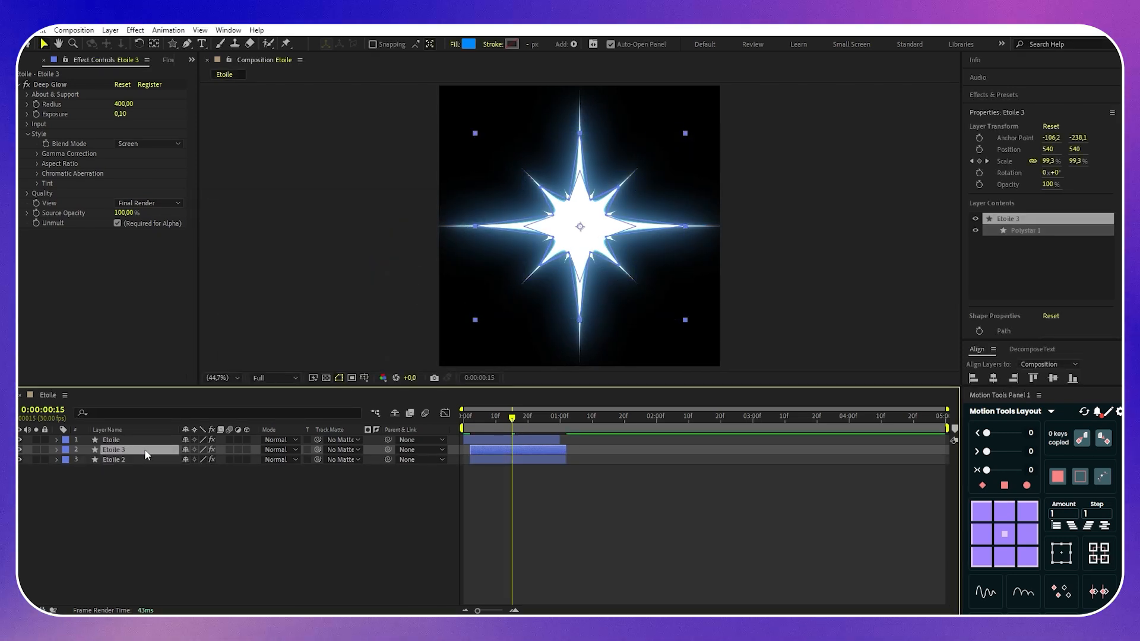
drag(144, 449, 143, 472)
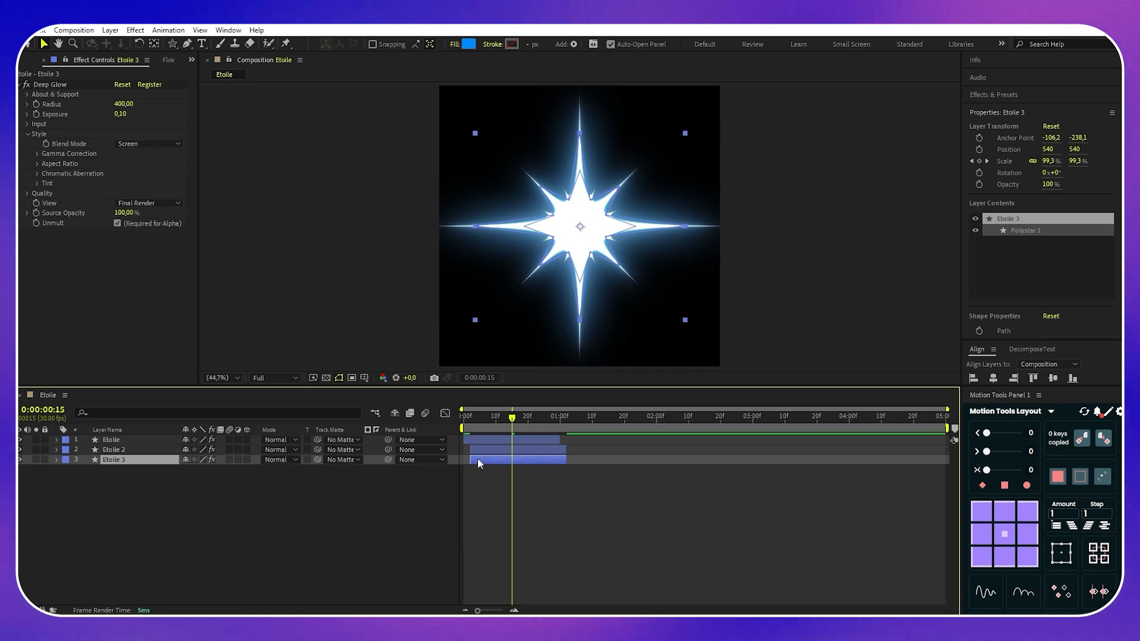
drag(477, 458, 483, 458)
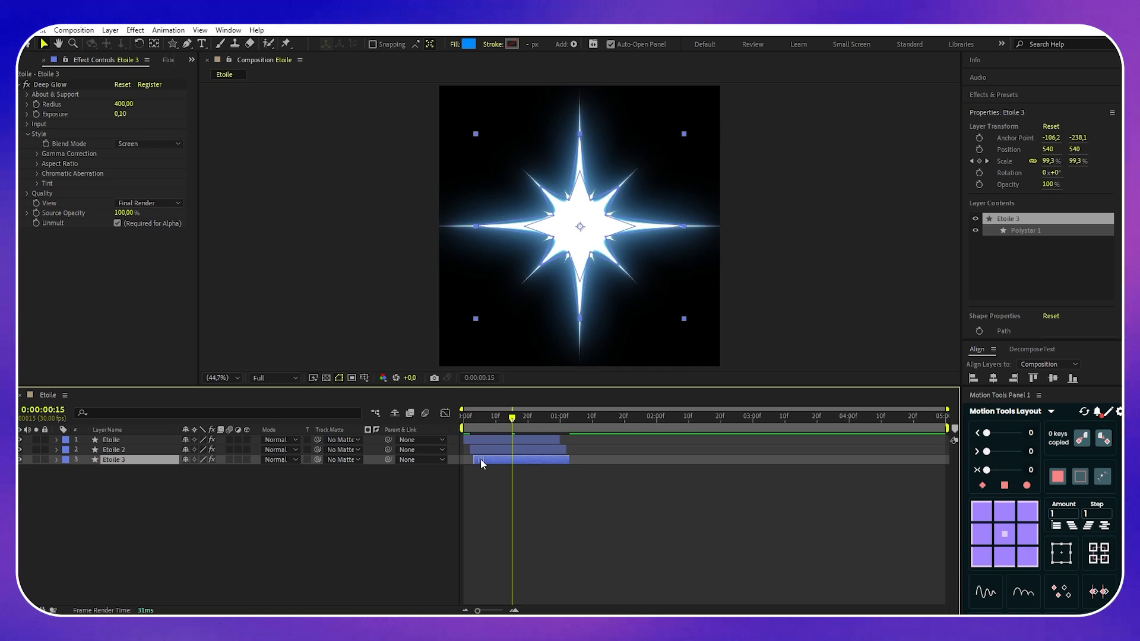
Change the fill colour of the Etoile 3 star to a deeper saturated blue
click(469, 44)
drag(364, 284, 365, 278)
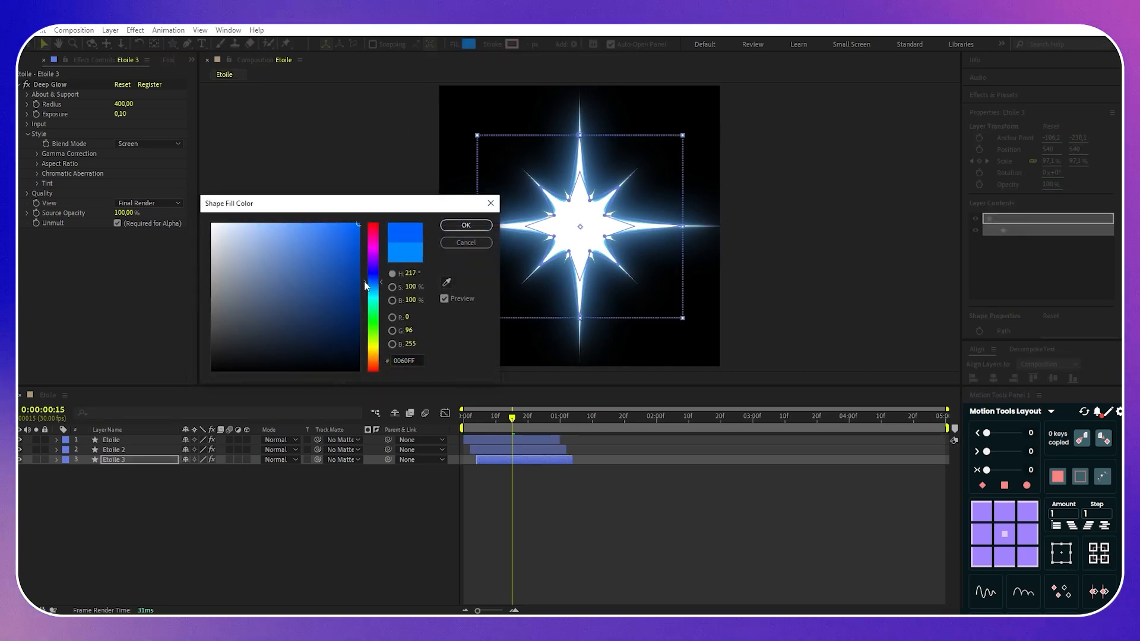
click(464, 225)
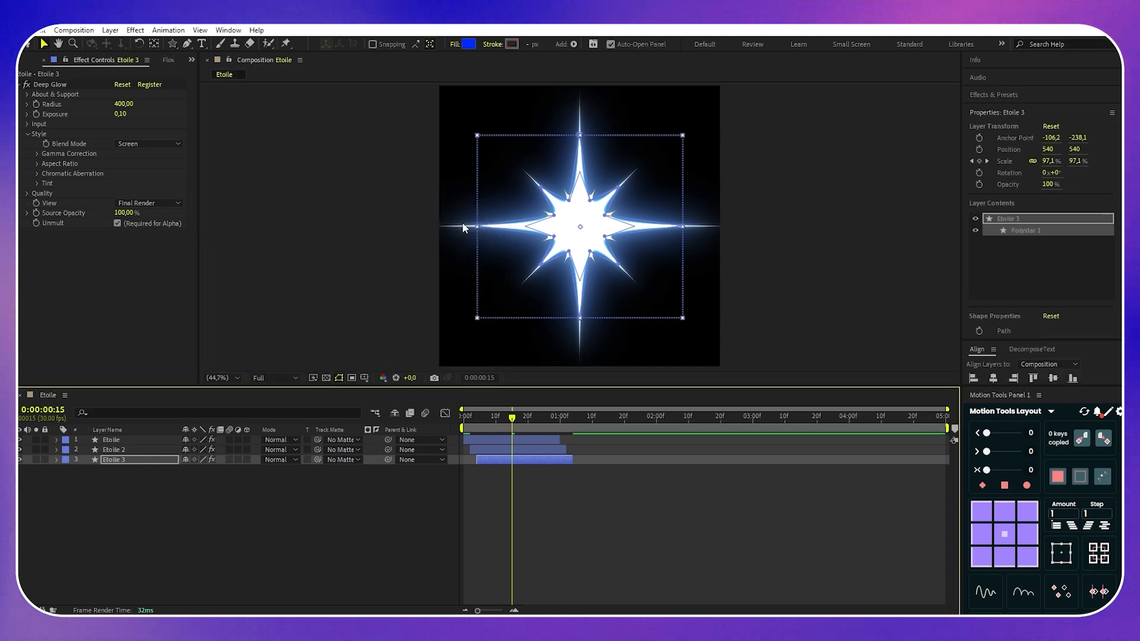
End the work area at 0:00:01:03, trim the composition to it, and preview the star animation from the start
drag(515, 423, 570, 425)
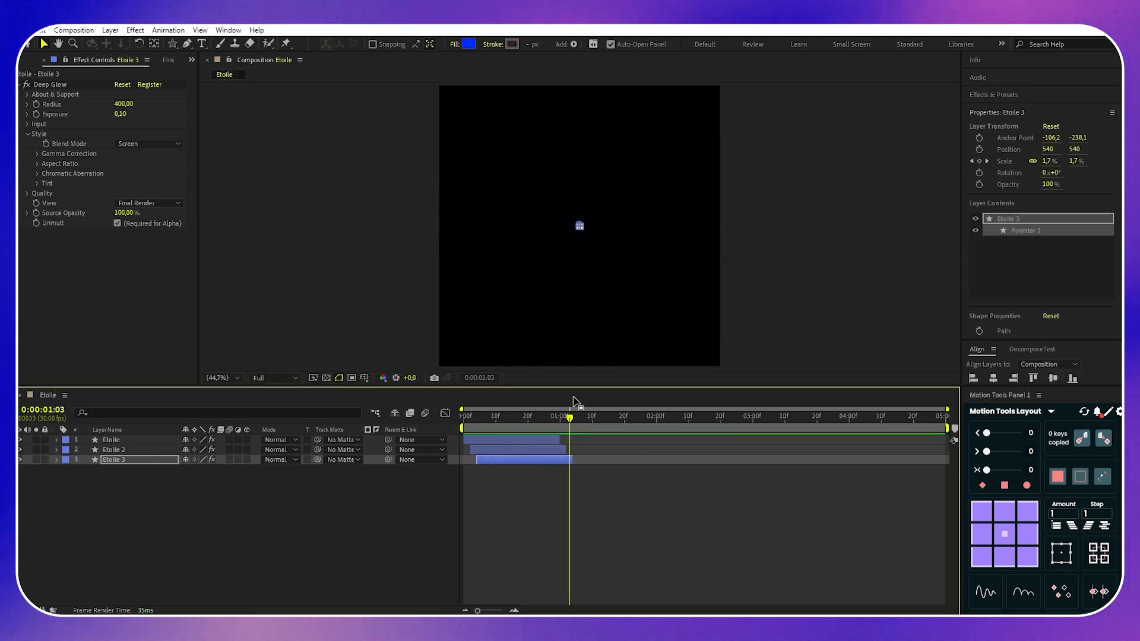
key(n)
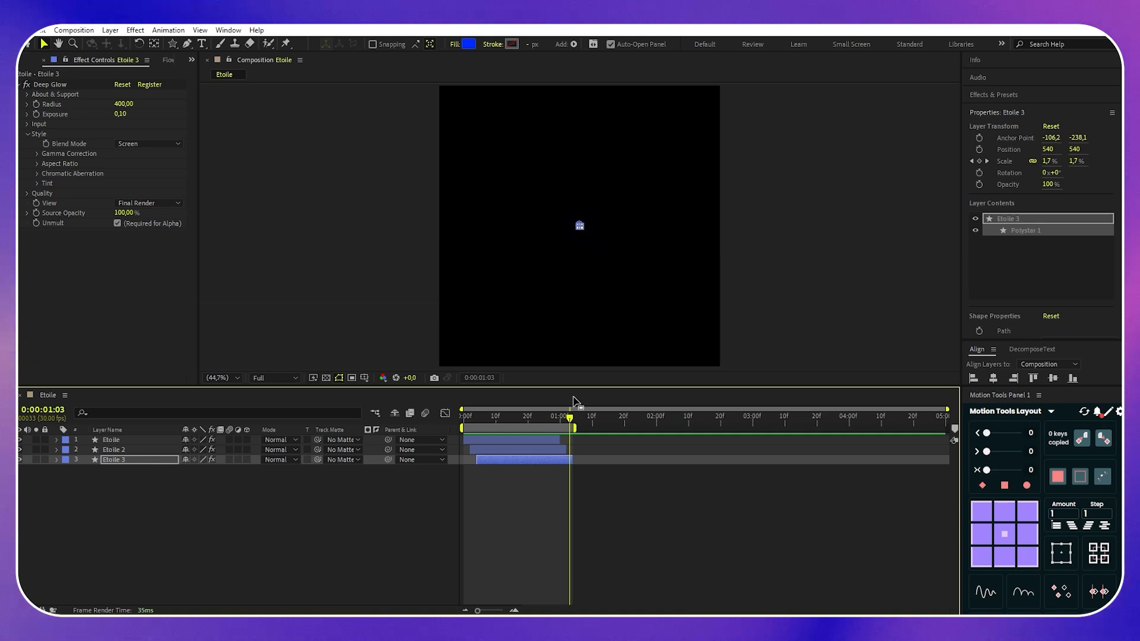
right_click(513, 425)
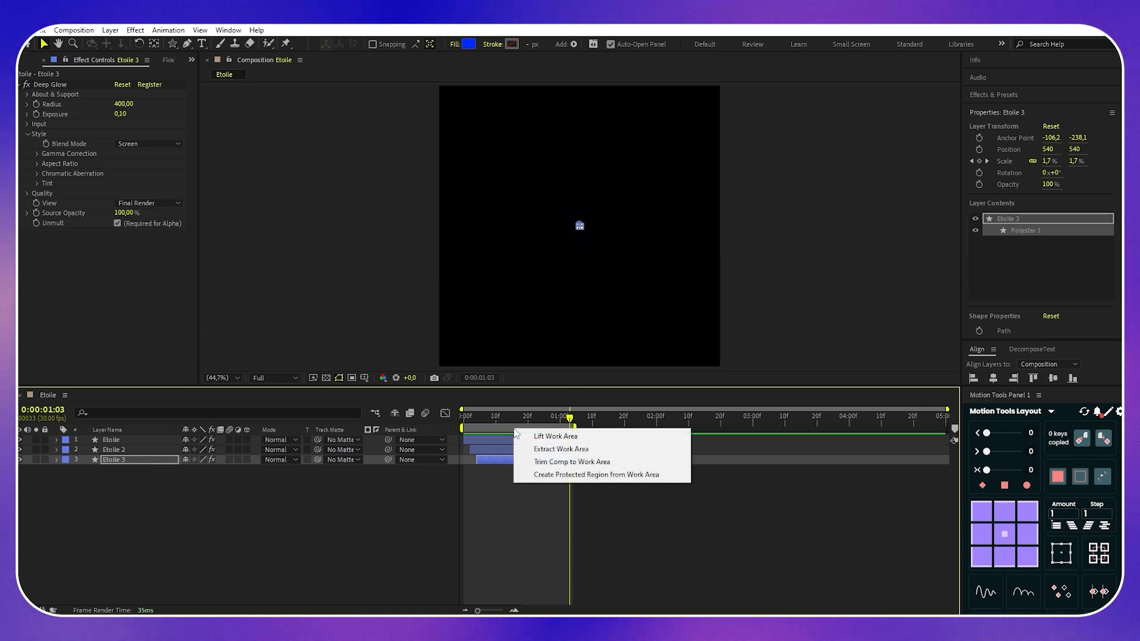
click(544, 462)
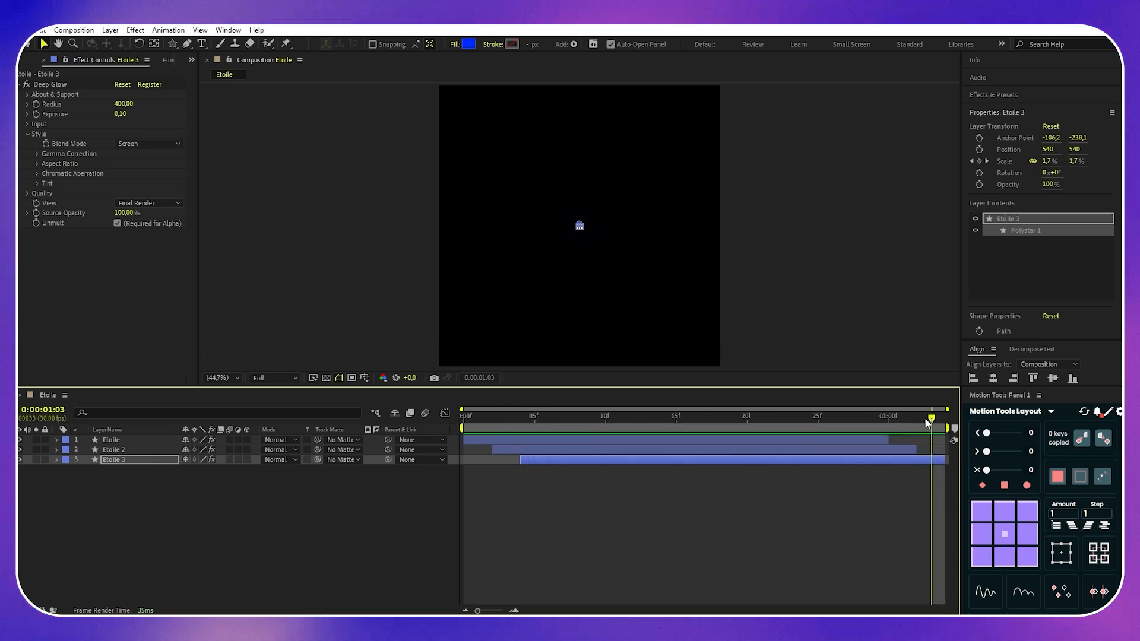
key(Home)
click(388, 489)
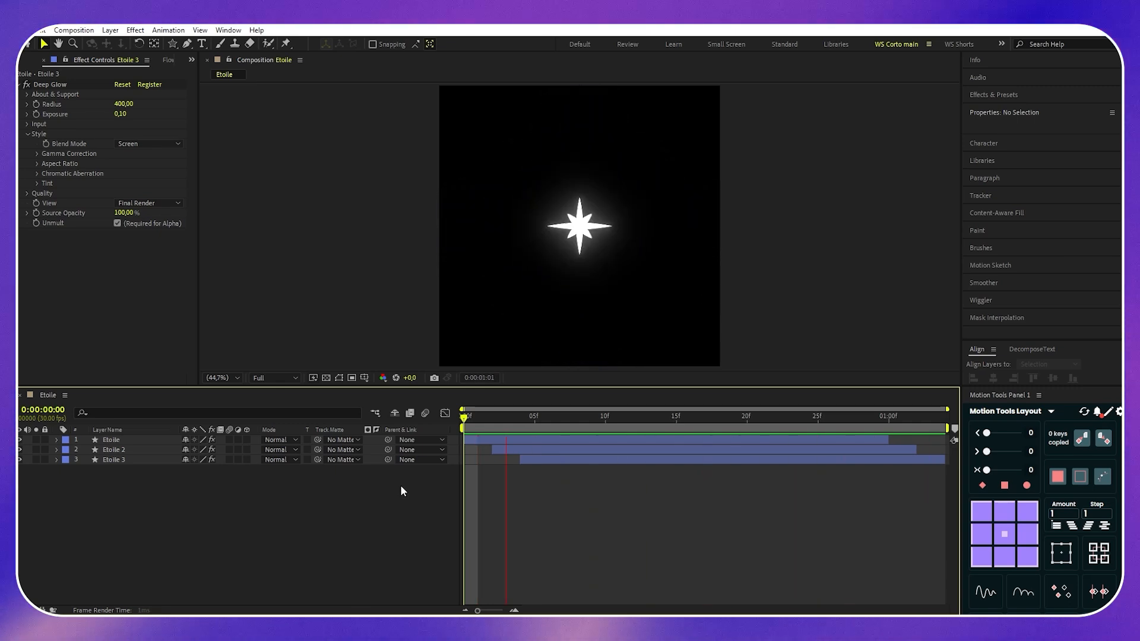
Create a new composition named Render at 1920 x 1080 px, 30 fps, with a duration of 0:00:05:00
click(191, 59)
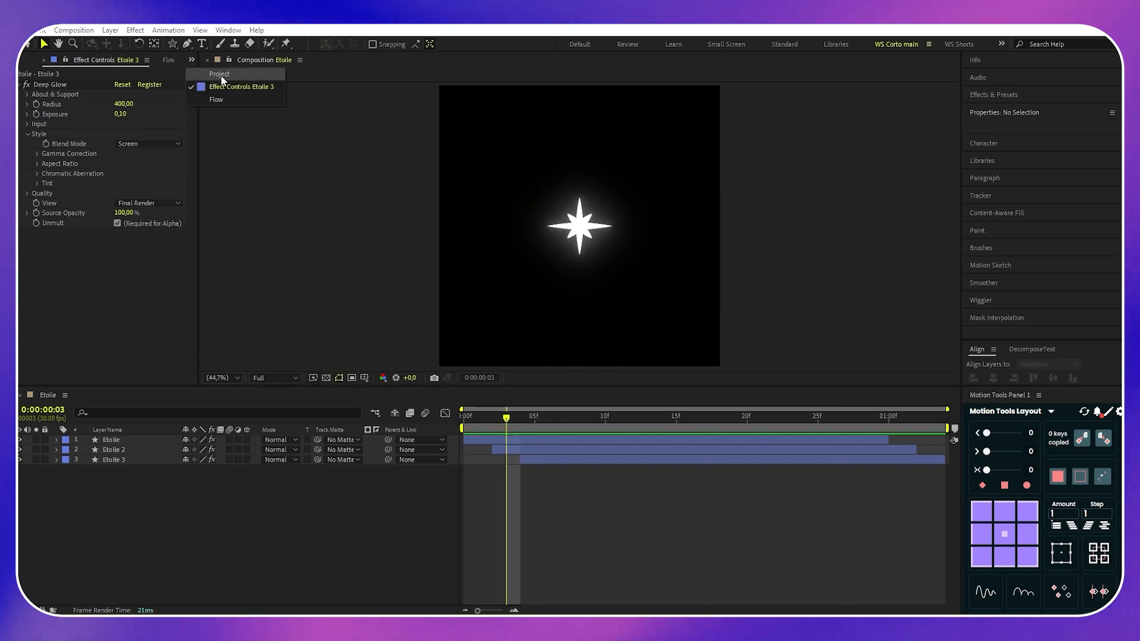
click(221, 77)
right_click(62, 217)
click(99, 223)
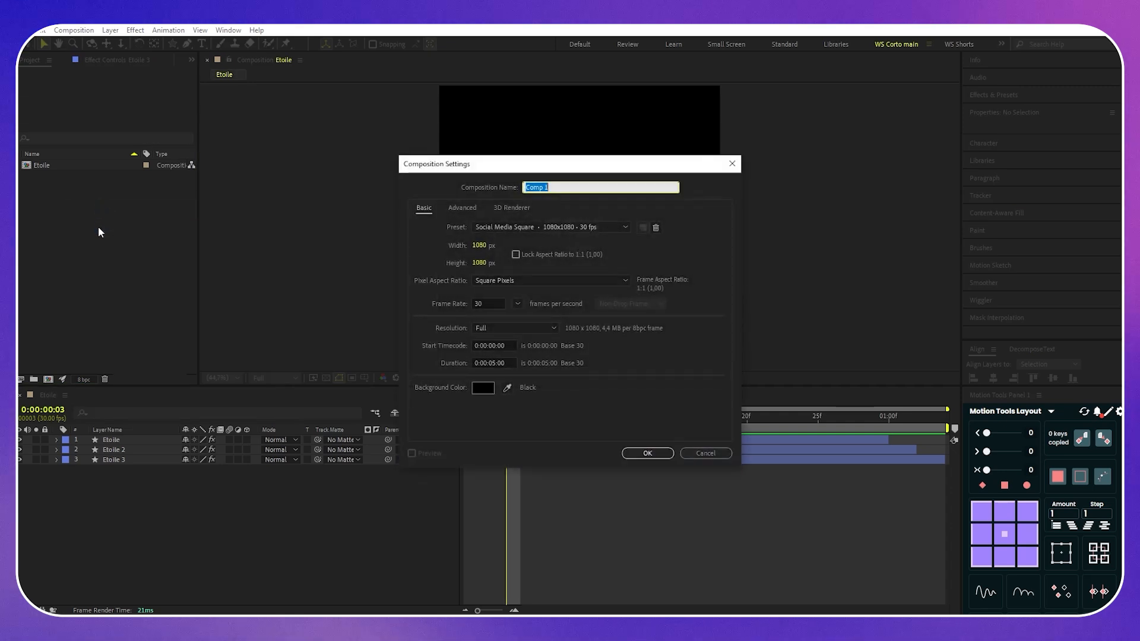
click(481, 244)
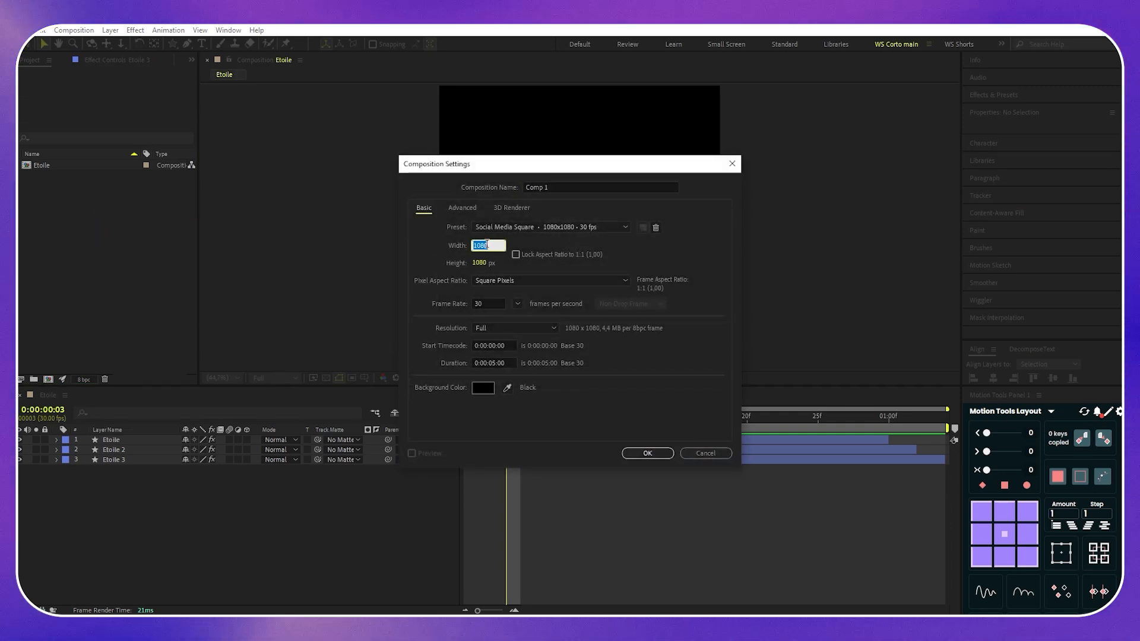
text(1920)
click(432, 241)
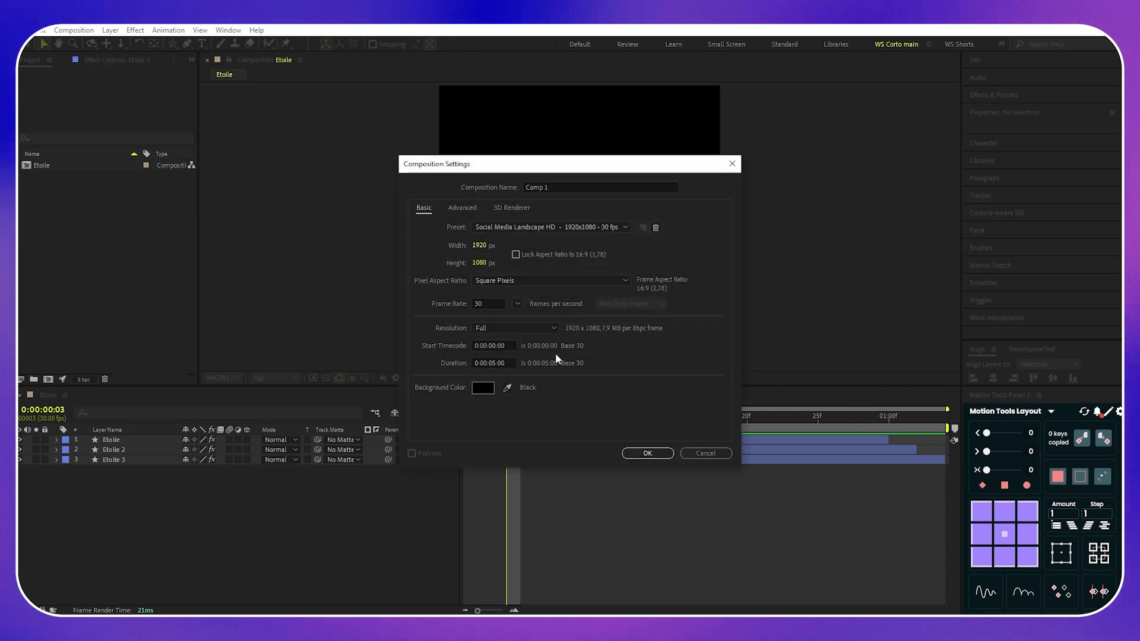
click(554, 184)
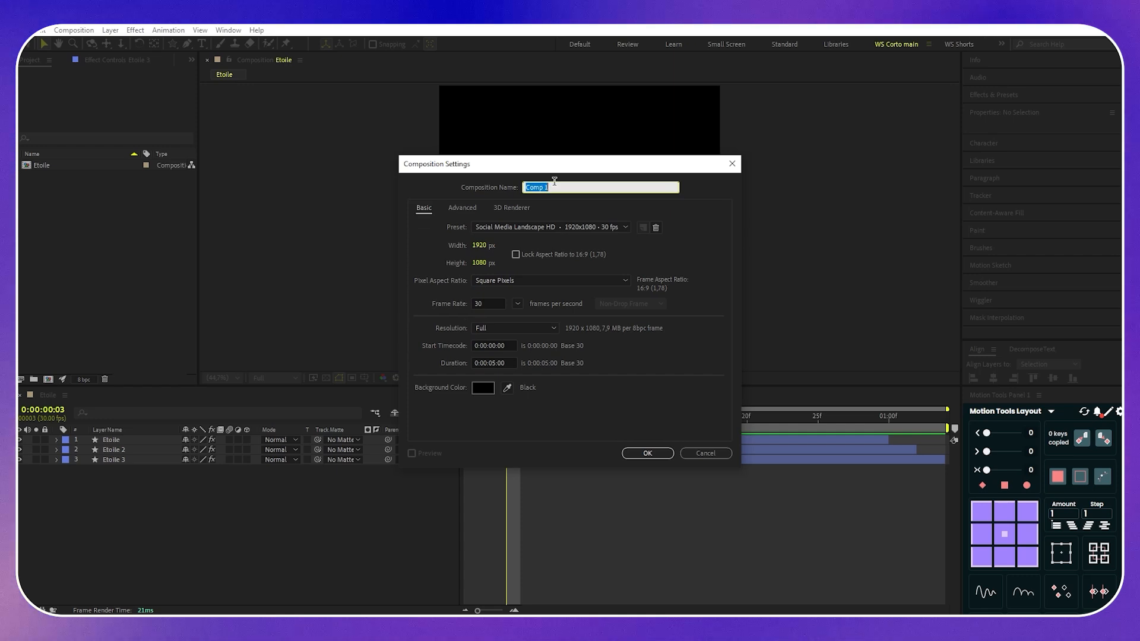
text(Render)
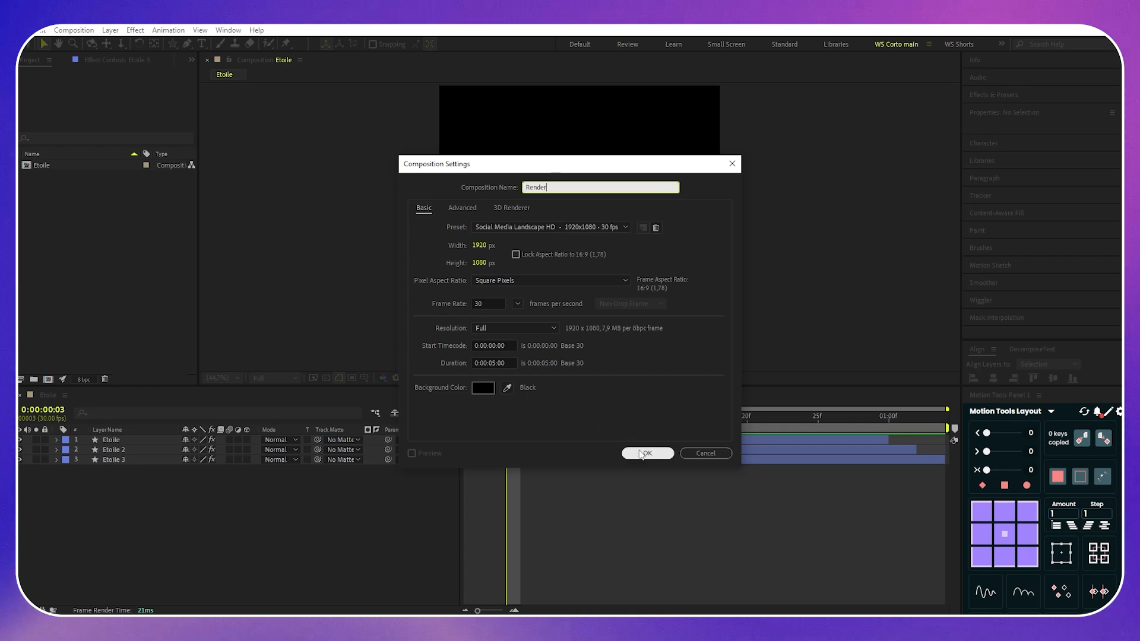
click(645, 453)
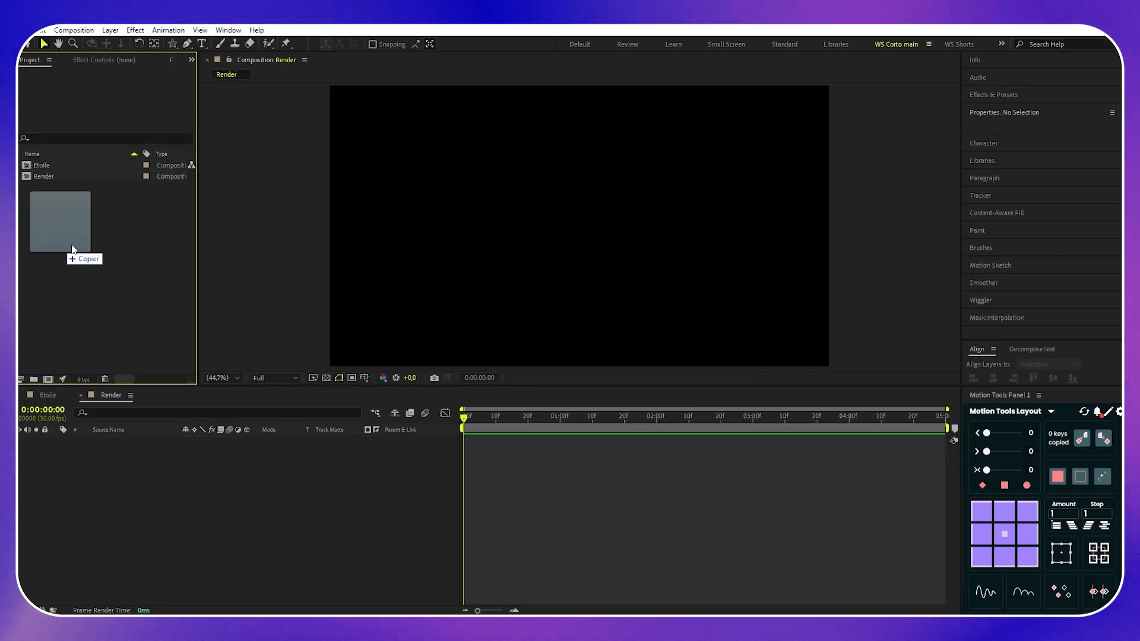
Import Background.png and Logo-after-effects.png and add both to the Render composition, with the logo above the background
drag(72, 249, 91, 242)
drag(69, 164, 161, 453)
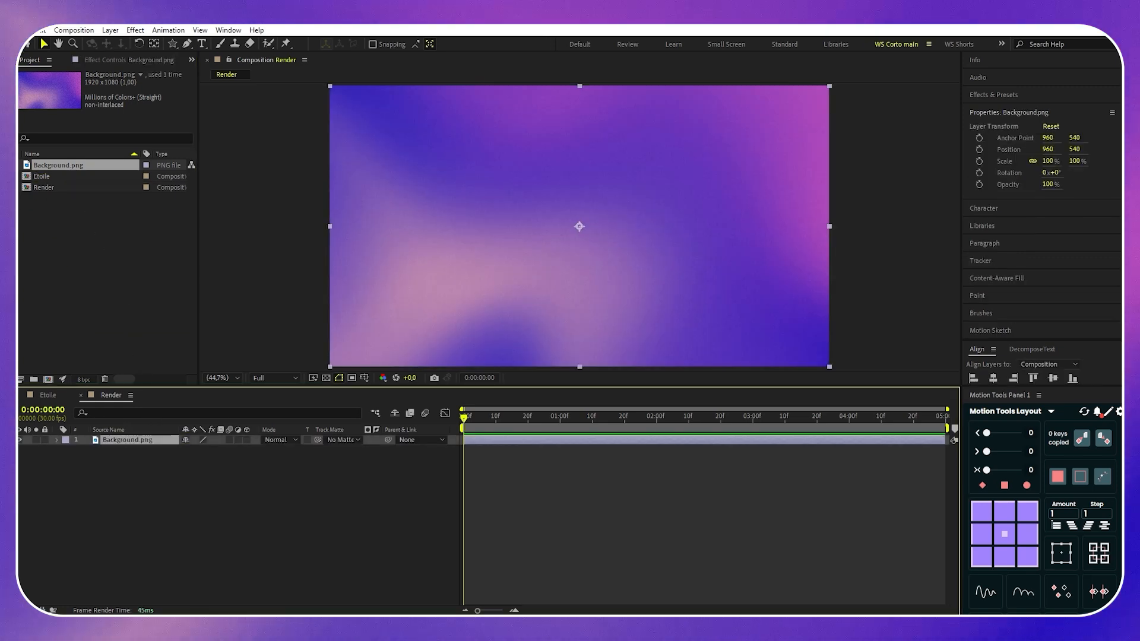
drag(66, 269, 69, 268)
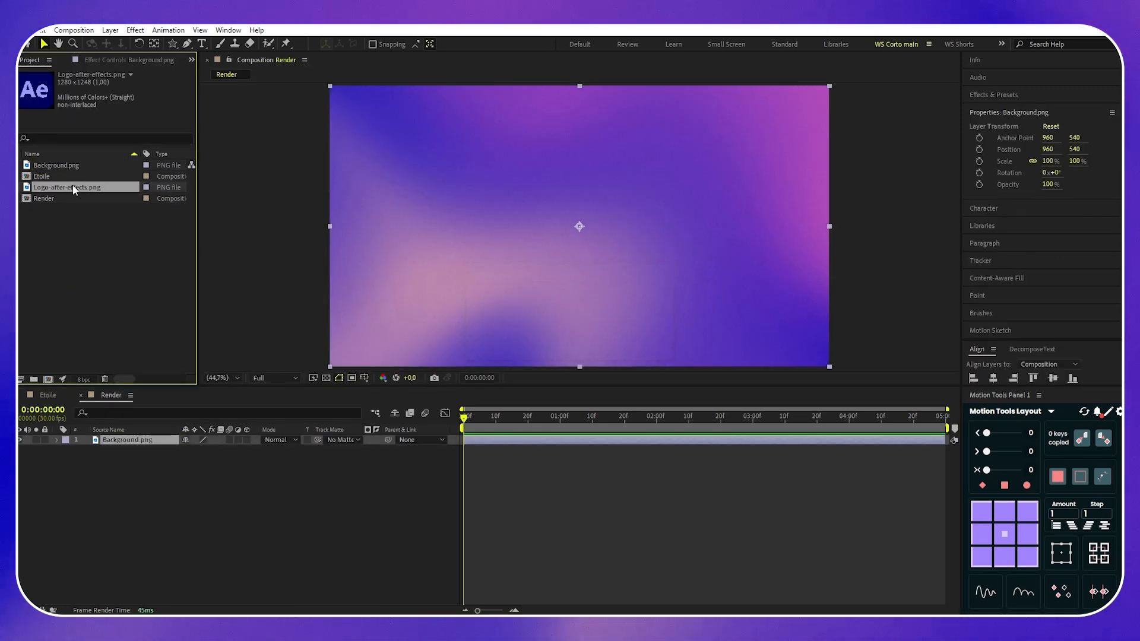
drag(73, 187, 137, 441)
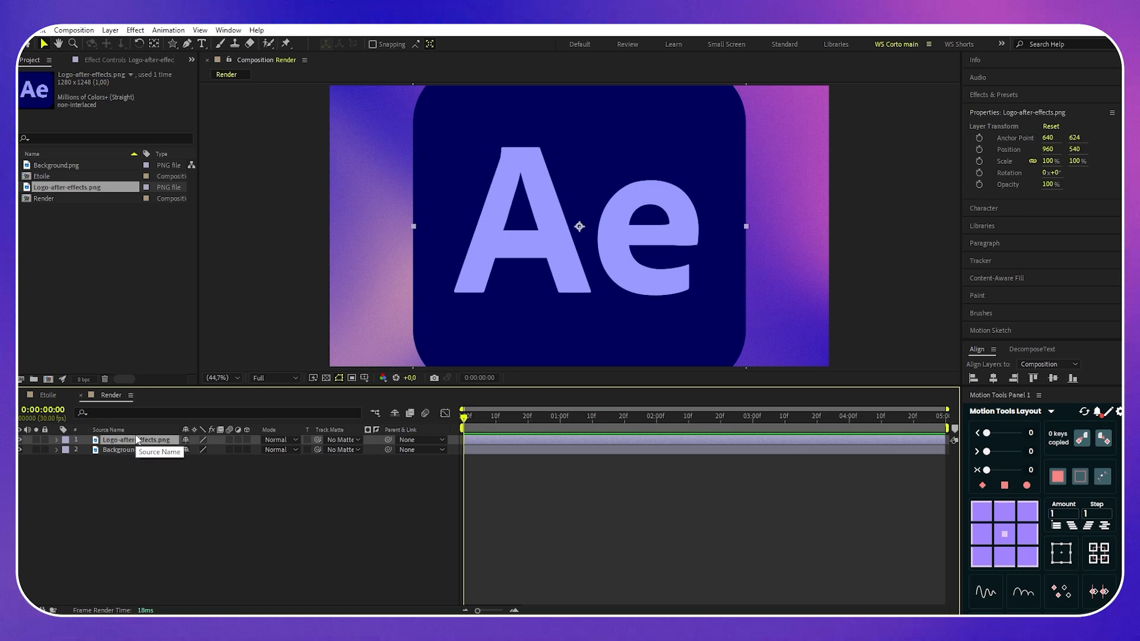
Set the scale of the Logo-after-effects.png layer to 50%, then collapse and deselect the layer
key(s)
click(199, 449)
text(50)
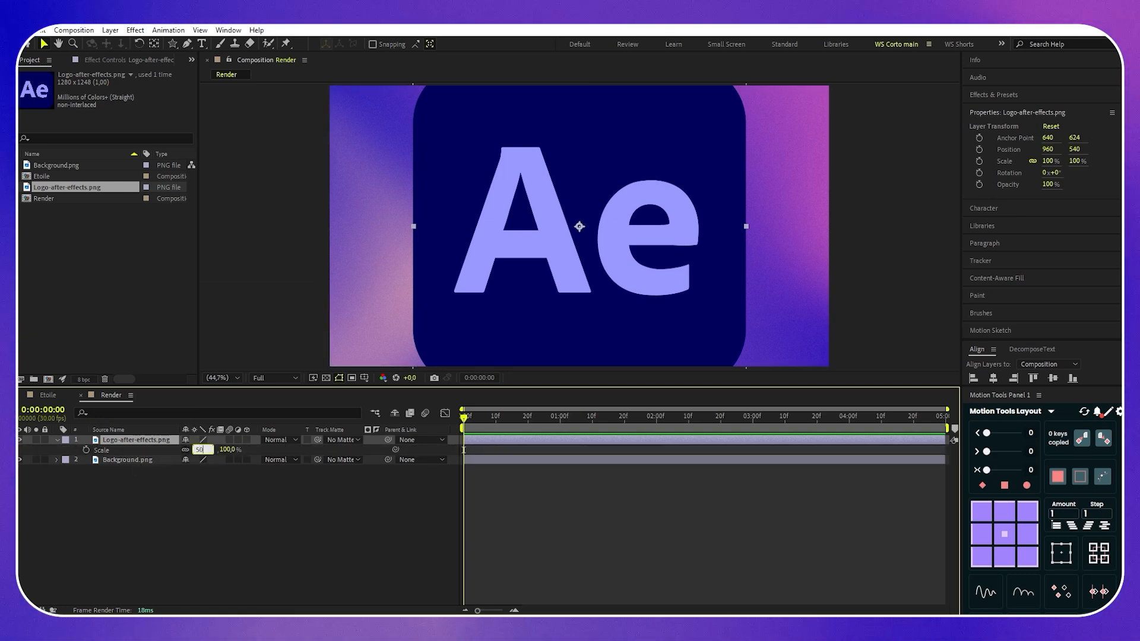
key(Return)
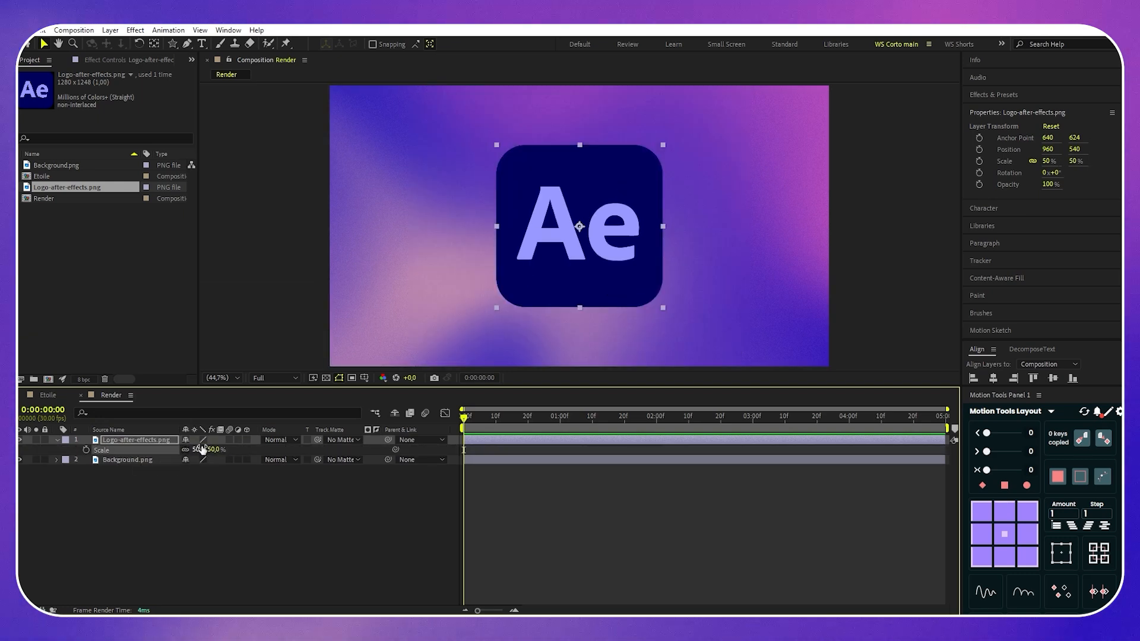
click(56, 438)
click(130, 473)
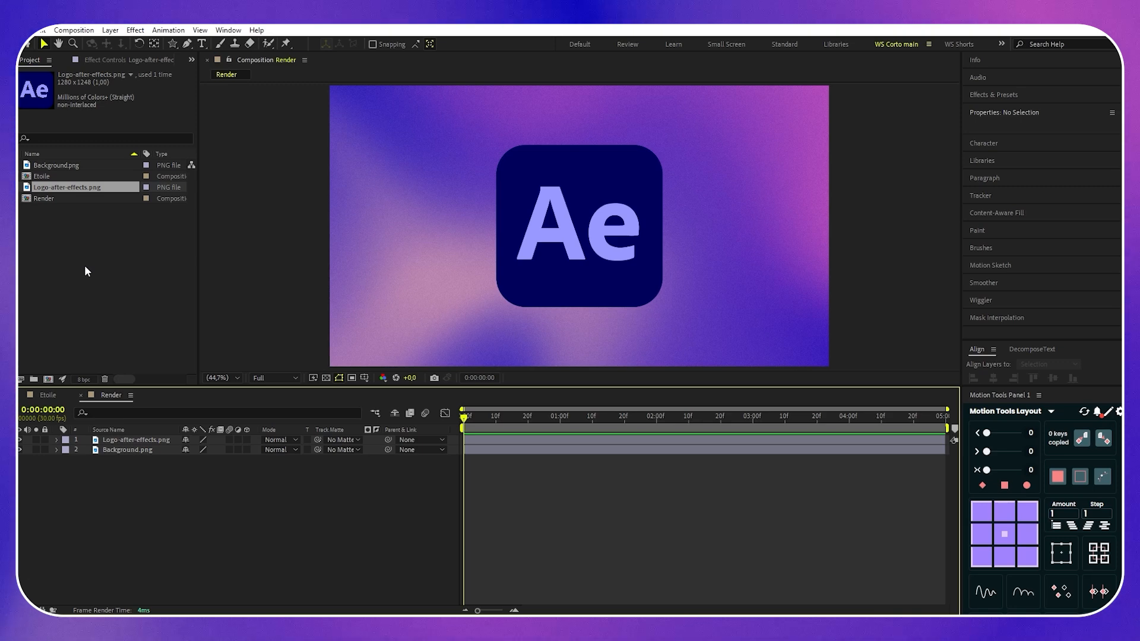
Add the Etoile composition above the logo layer in Render and view the frame at 0:00:00:20
drag(65, 176, 137, 440)
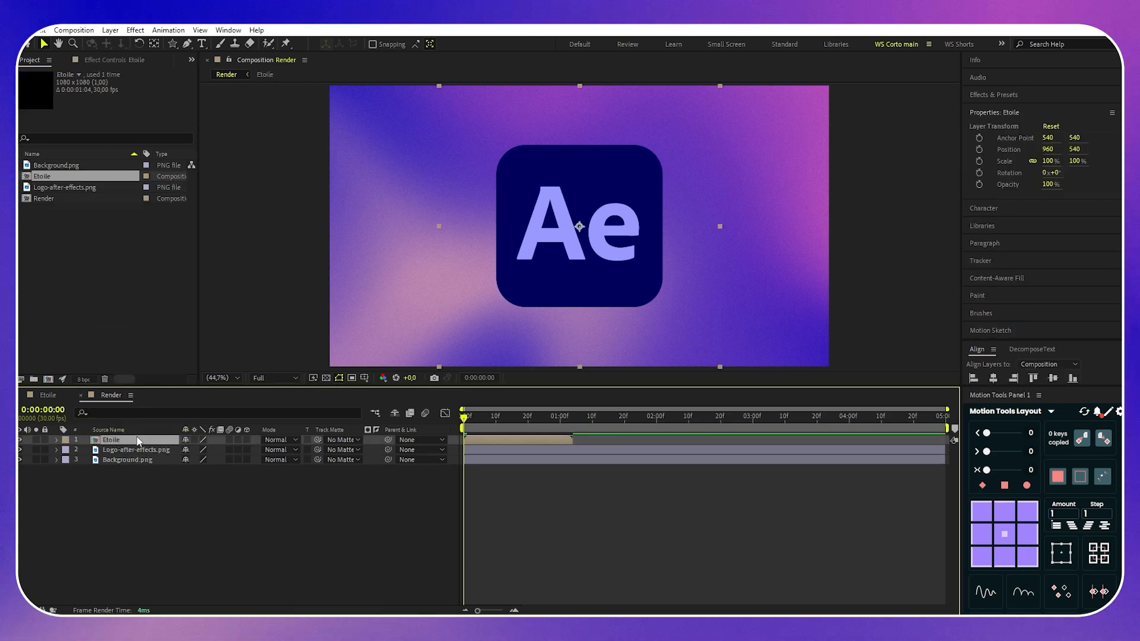
drag(464, 421, 527, 422)
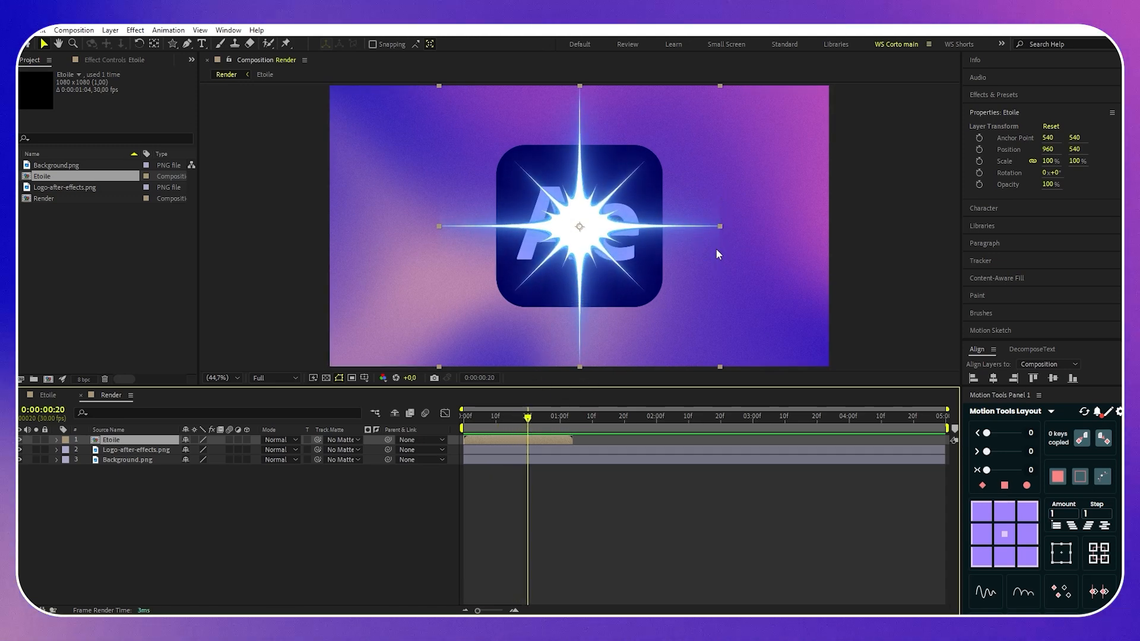
Set the width of the Etoile composition to 1920 px and return to the Render composition
click(45, 394)
right_click(45, 395)
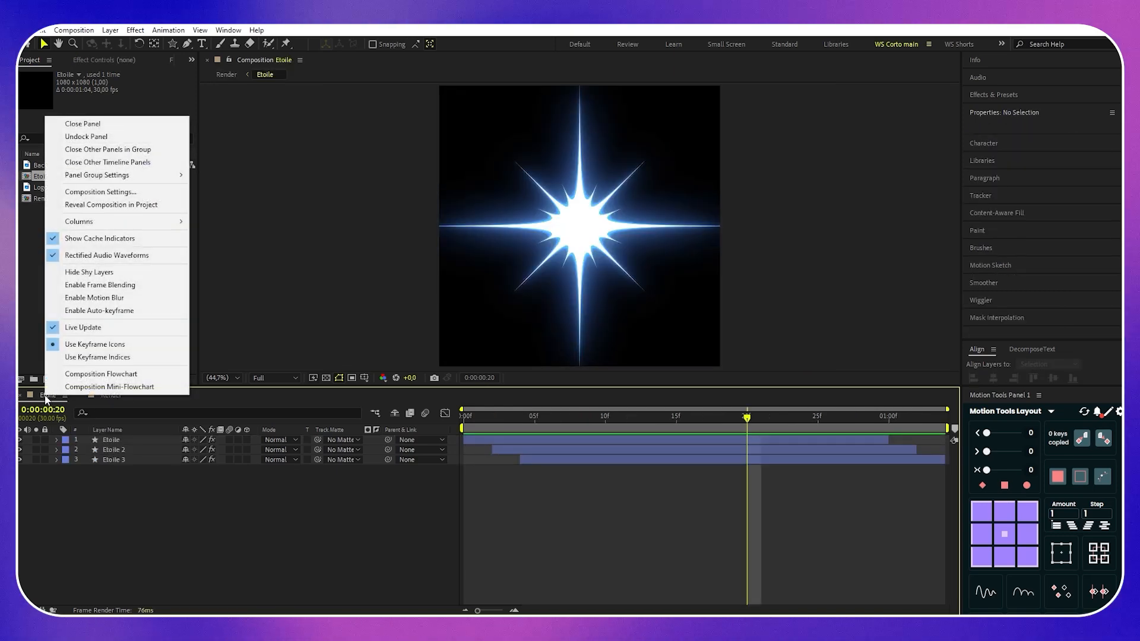
click(118, 193)
drag(568, 167, 267, 273)
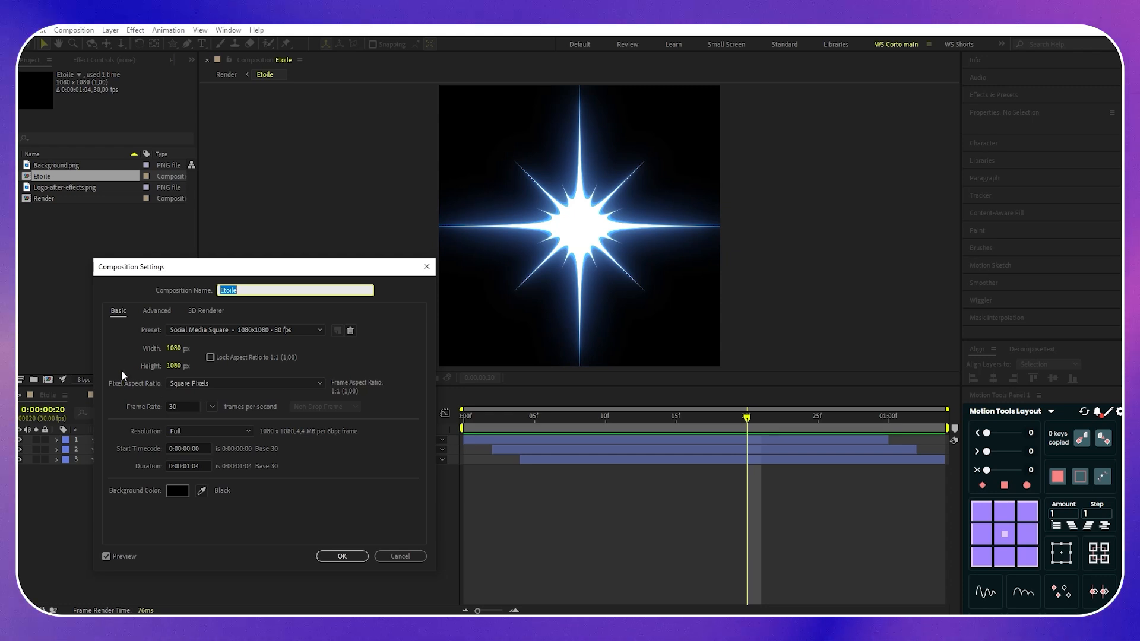
click(174, 349)
text(1920)
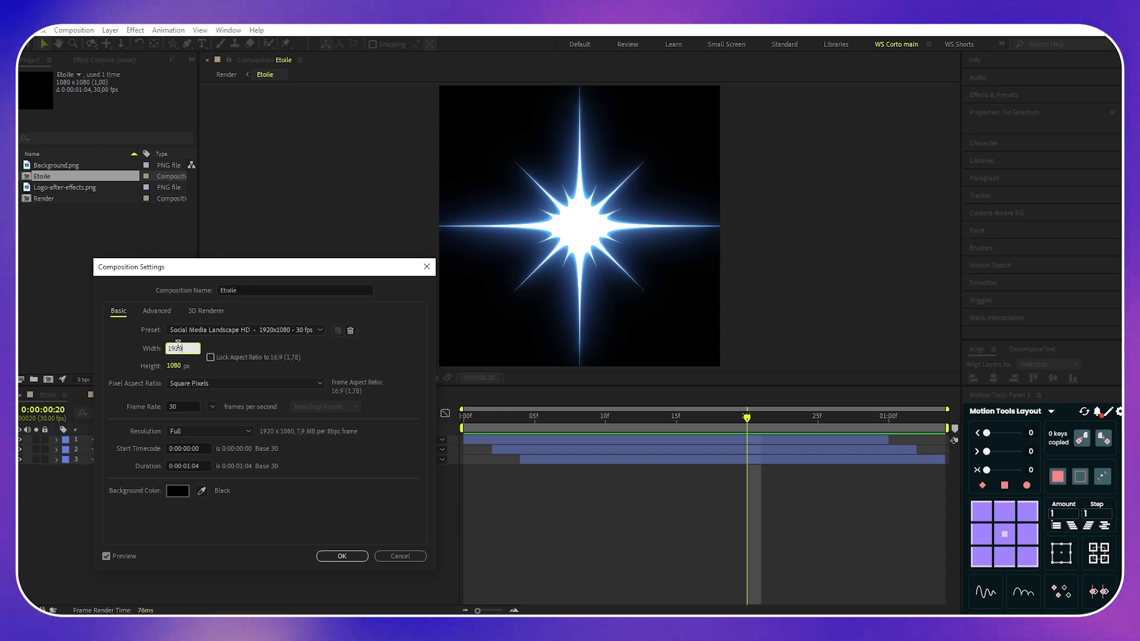
click(342, 555)
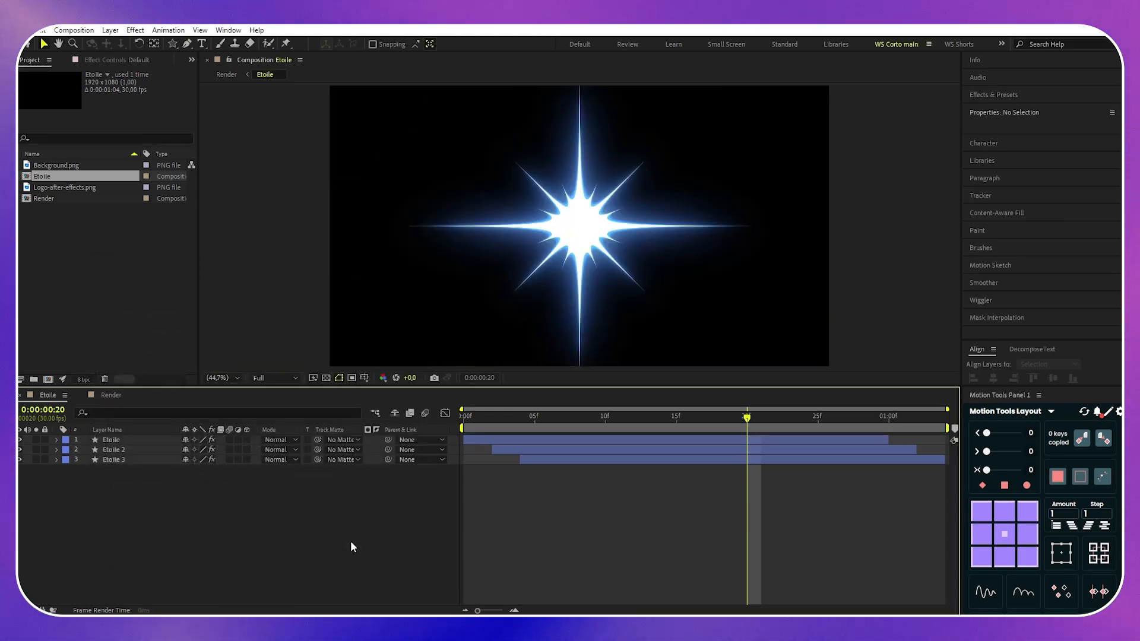
click(113, 394)
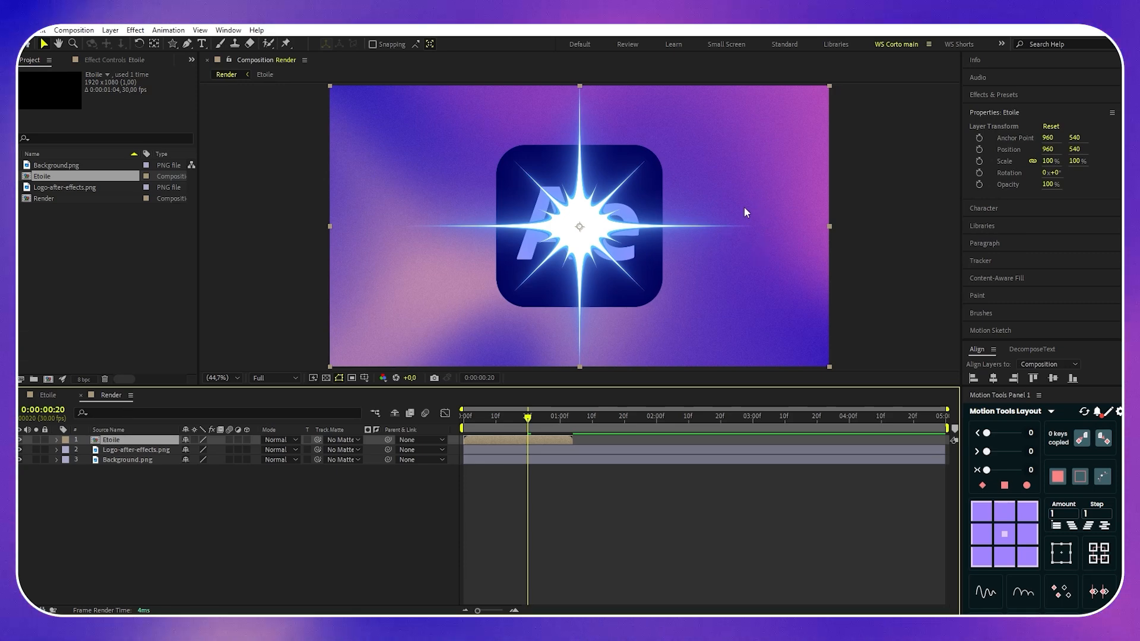
Scale the Etoile layer to 50% and move it to the logo's upper-right corner, at about 1253, 265
key(s)
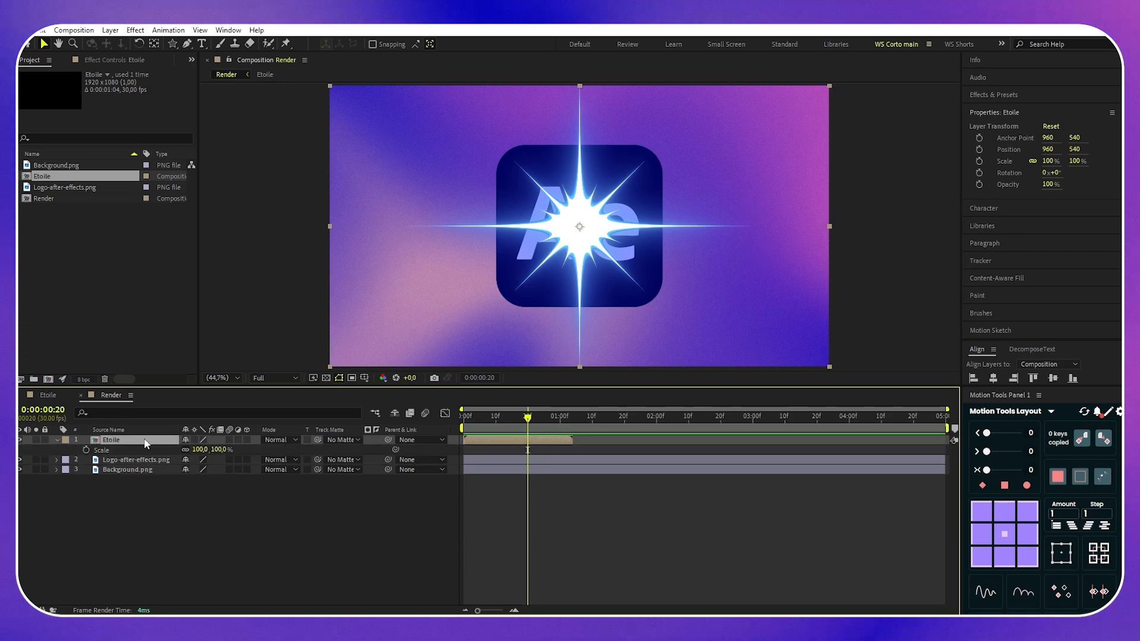
text(50)
key(Return)
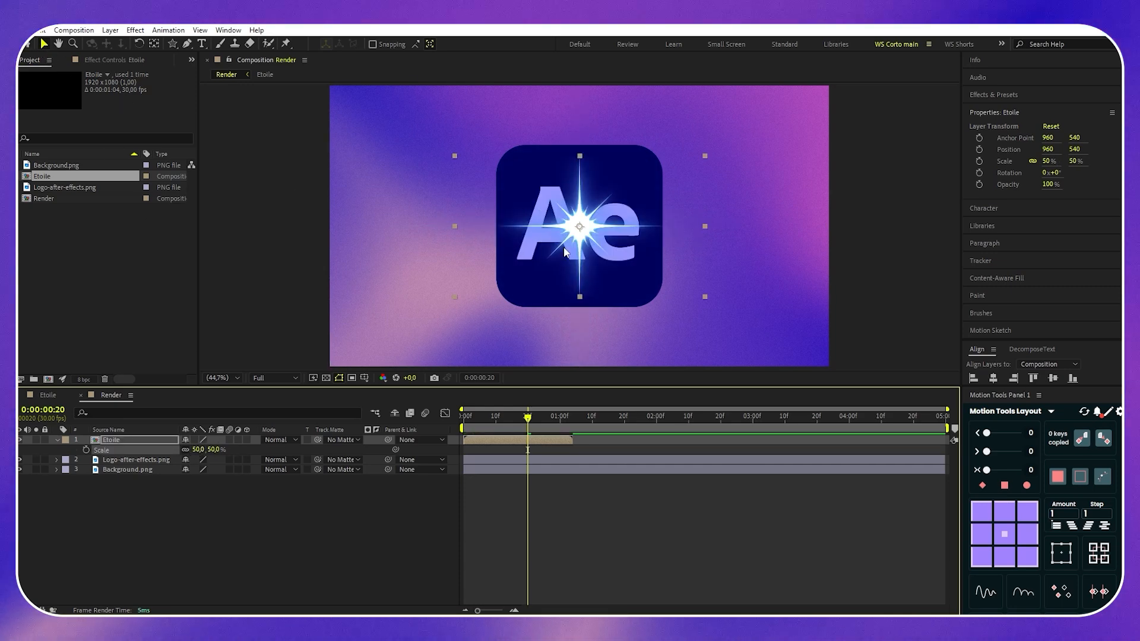
drag(591, 231, 664, 155)
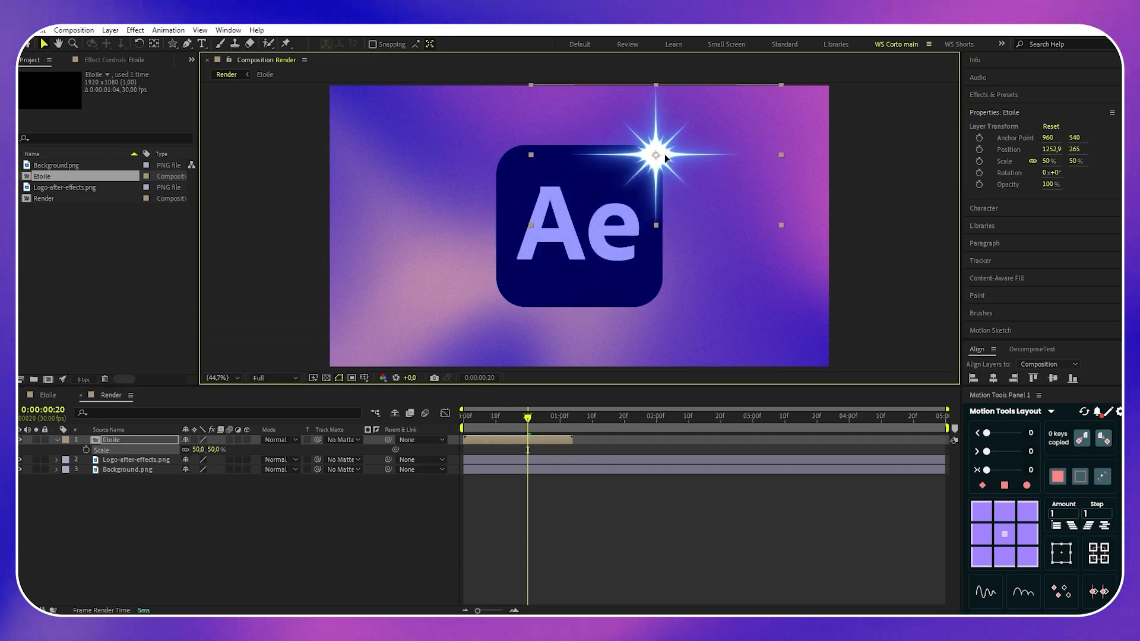
Set the scale of the Etoile layer on the logo's upper-right corner to 35%
click(213, 450)
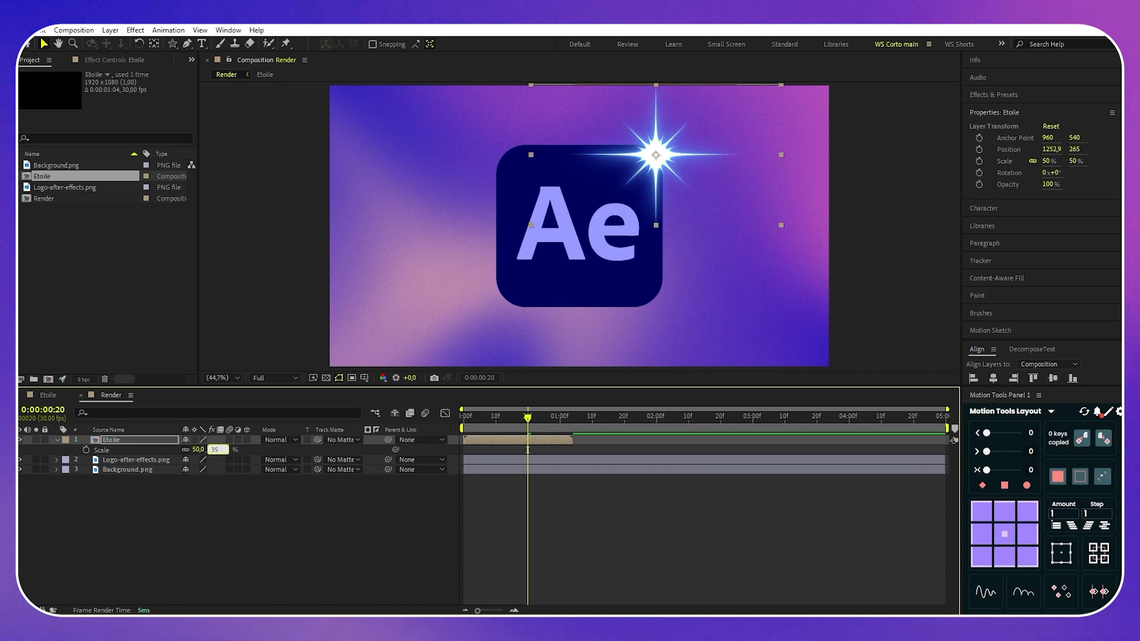
text(35)
key(Return)
Duplicate the Etoile layer, scale the copy to 15% and place it above and right of the logo, at about 1421, 133
key(ctrl+d)
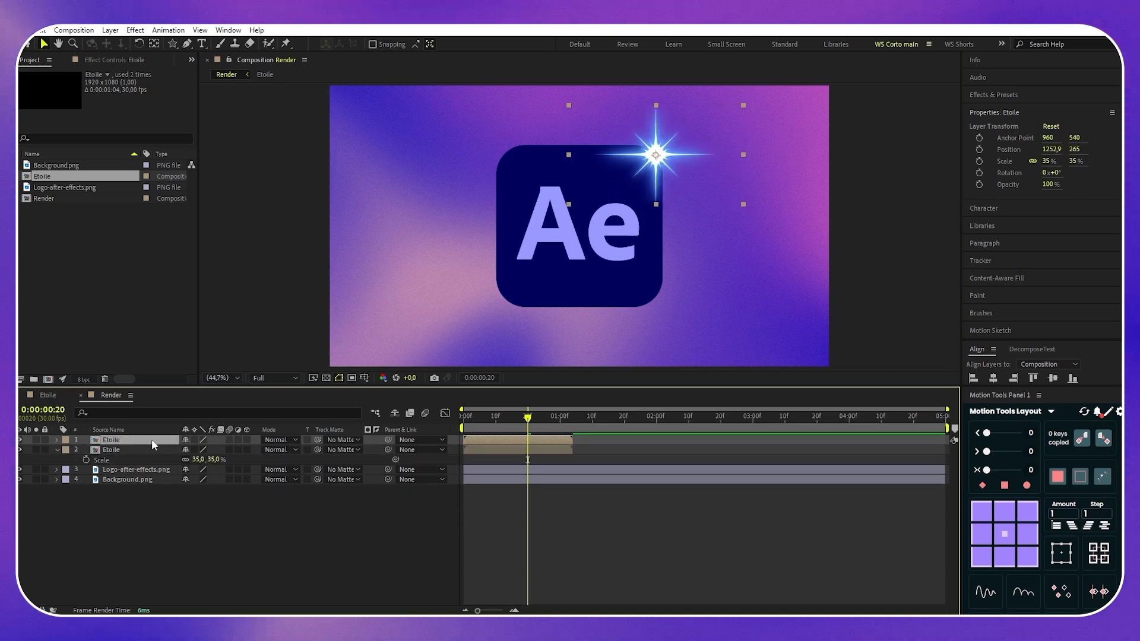
drag(665, 160, 696, 135)
key(Return)
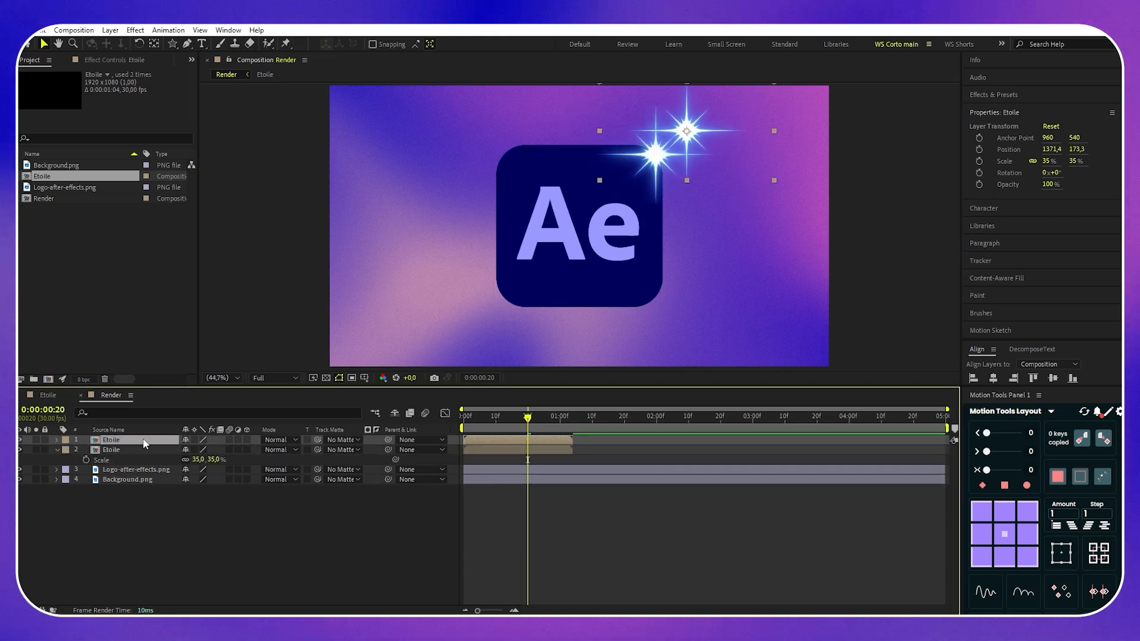
key(s)
drag(205, 449, 201, 451)
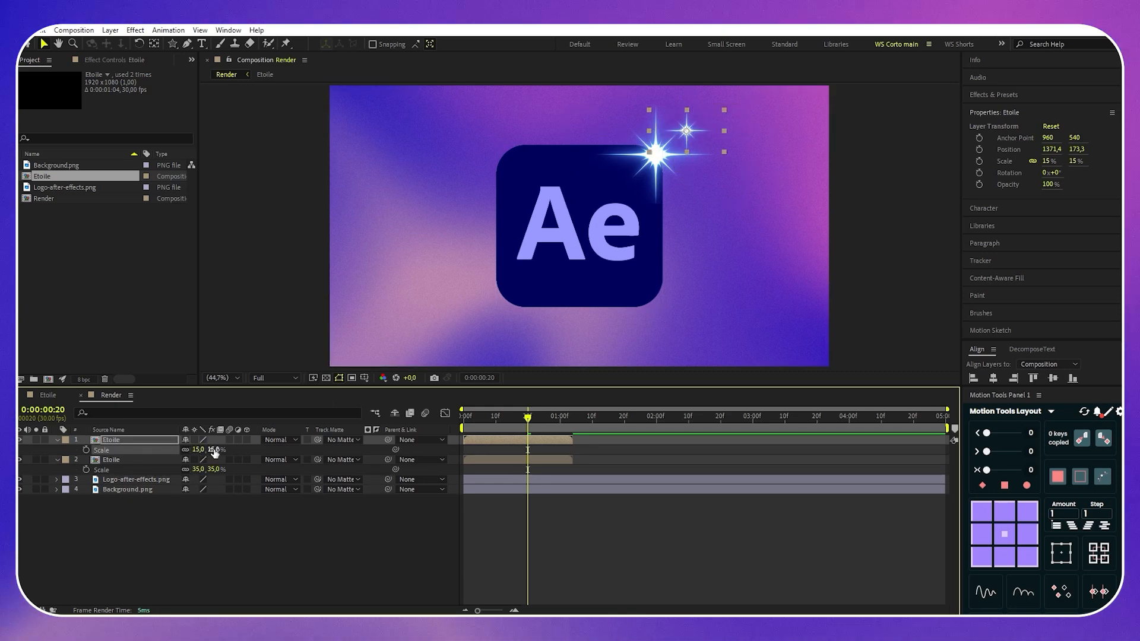
drag(699, 133, 711, 123)
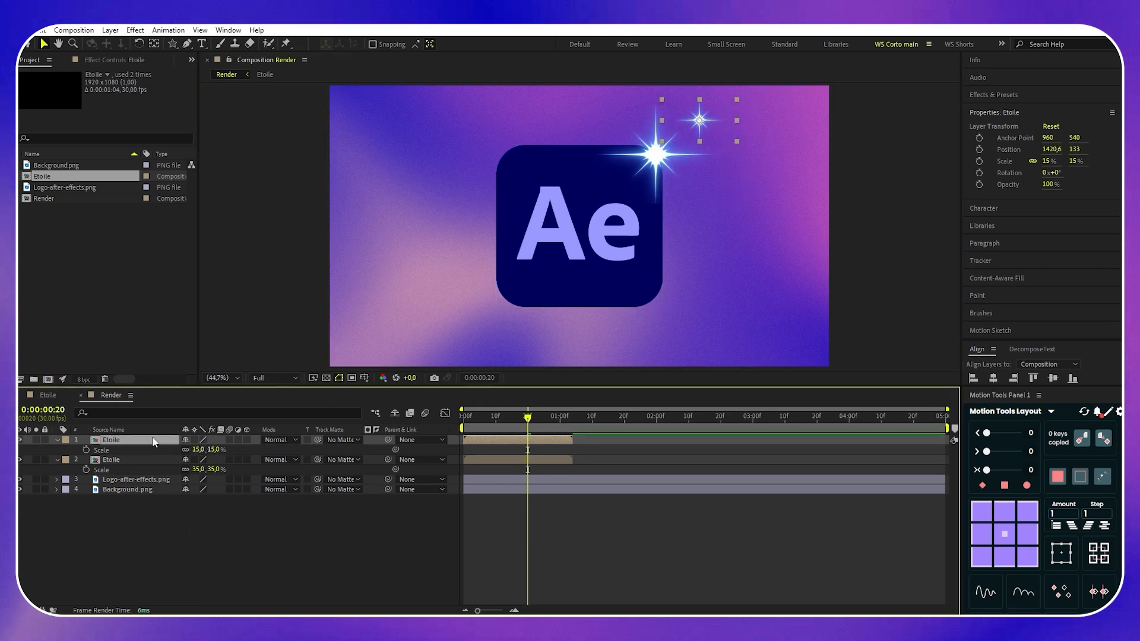
Duplicate the 15% star, scale the copy to 20% and place it above the logo's top edge, at about 1114, 108
key(ctrl+d)
key(s)
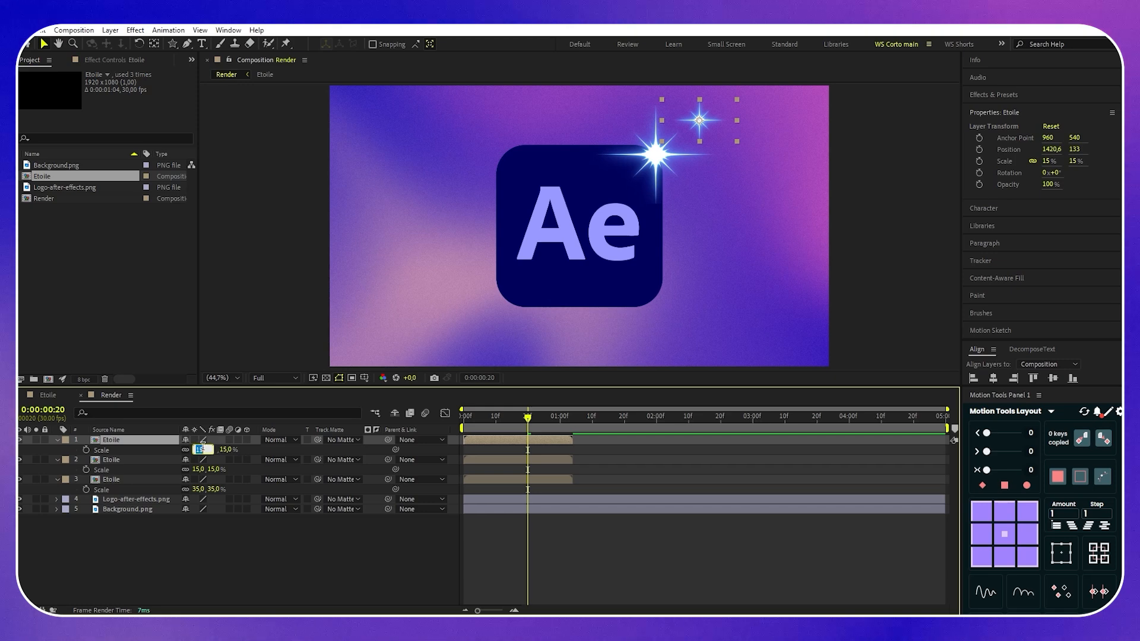
drag(709, 113, 628, 112)
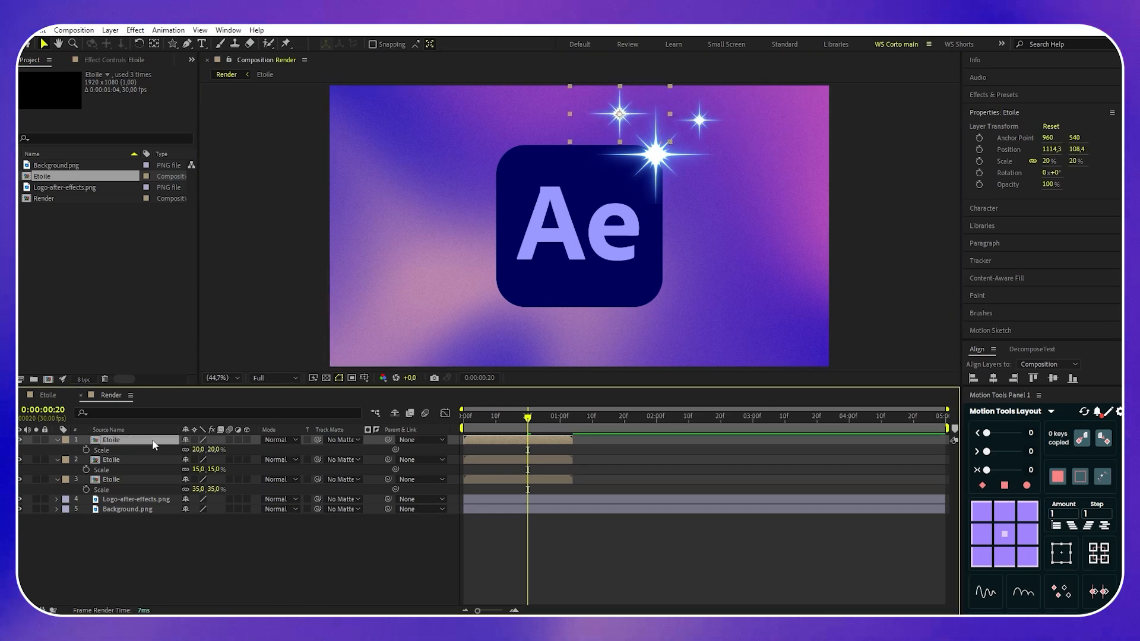
Duplicate the 20% star, move the copy to the logo's lower-left corner at about 750, 842, and scale it to 25%
key(ctrl+d)
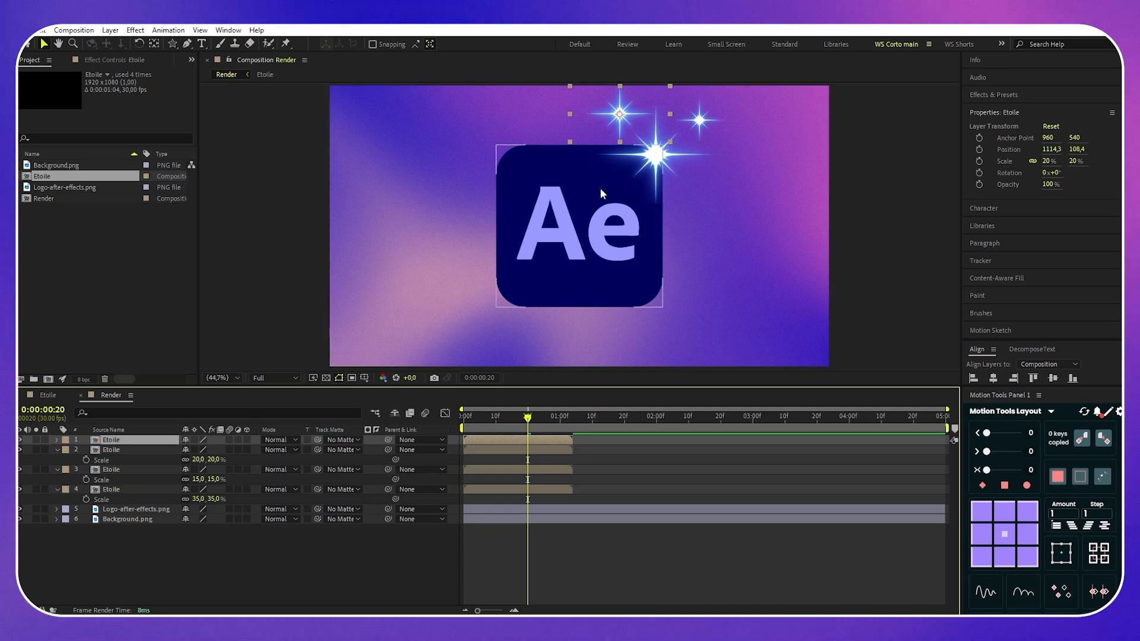
drag(628, 117, 533, 307)
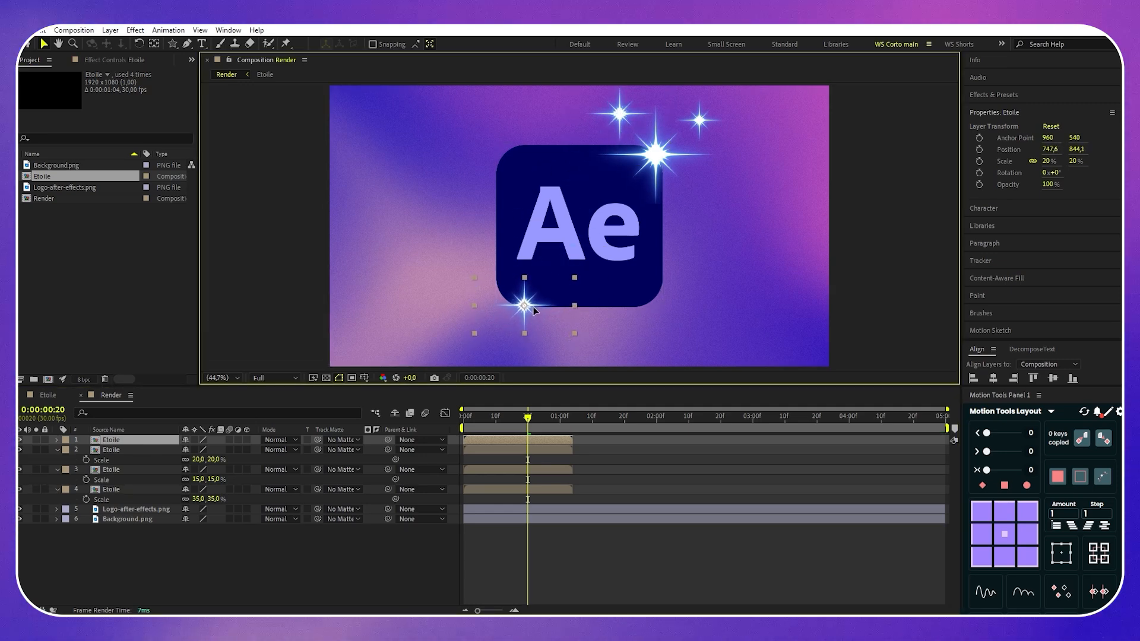
click(135, 441)
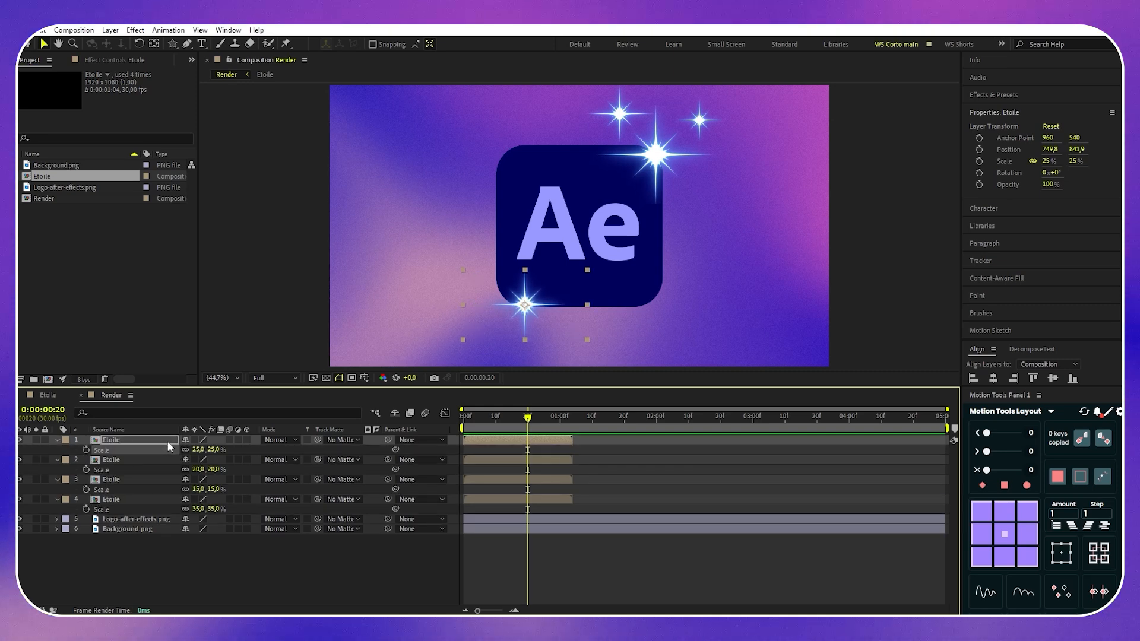
Stagger the three duplicated Etoile layers a few frames later in time and shorten the work area to end at about 2 seconds
drag(469, 480, 486, 461)
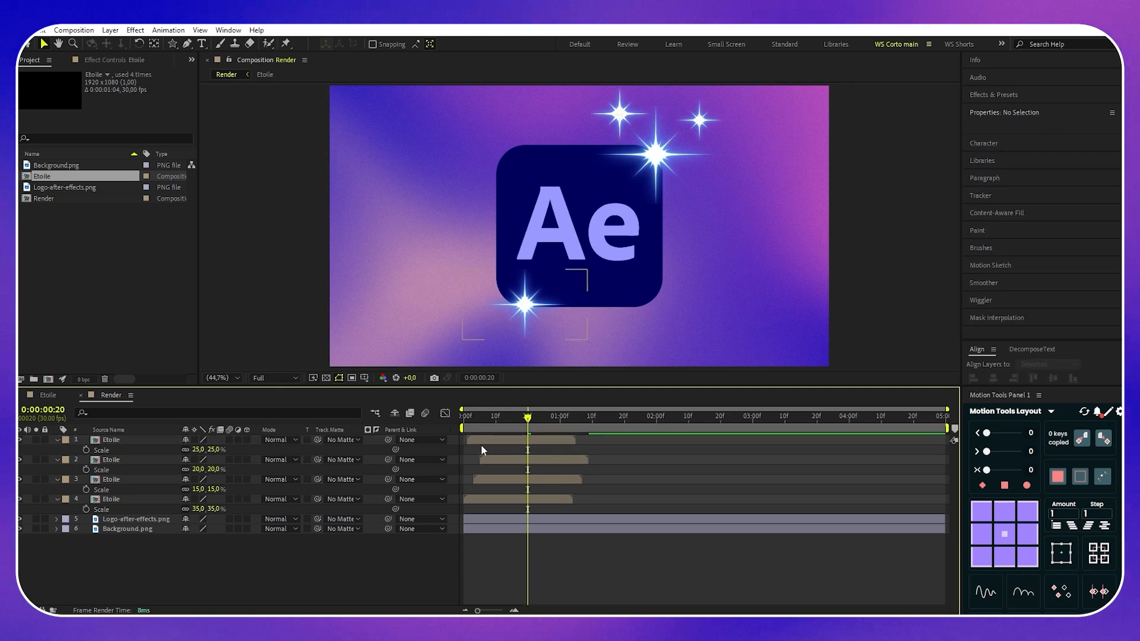
drag(947, 428, 663, 437)
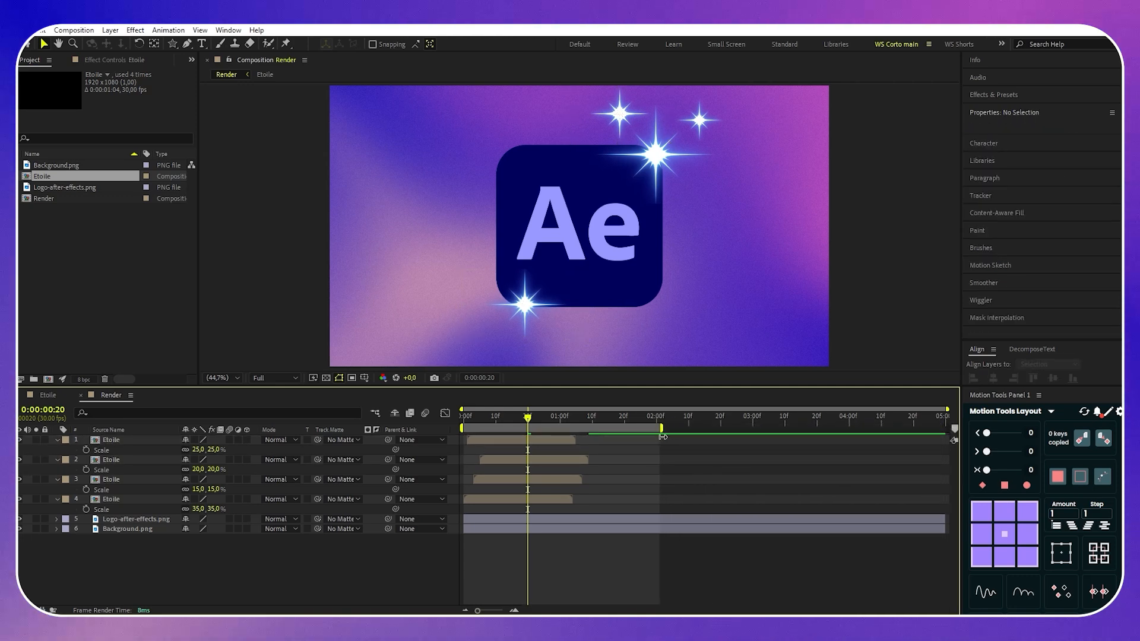